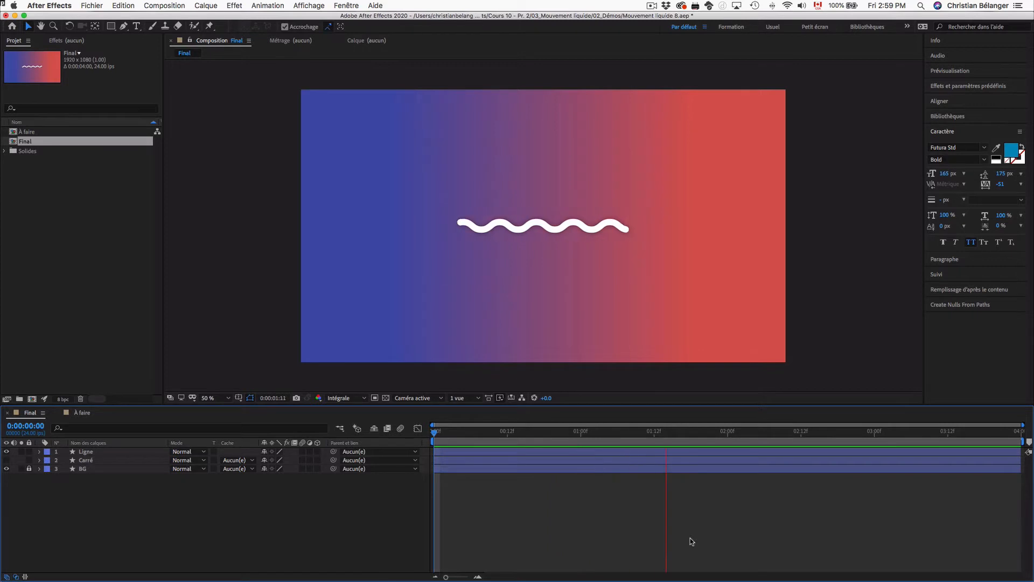
# Step: Review the wavy line preview in the Final composition and play the boat logo animation in Safari as a reference
pyautogui.press('space')
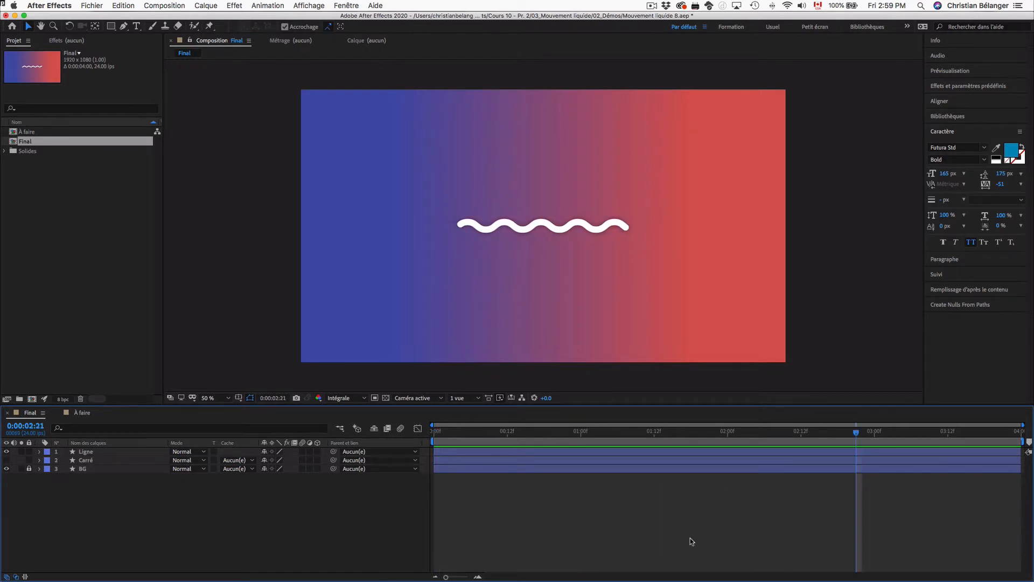
pyautogui.press('super+Tab')
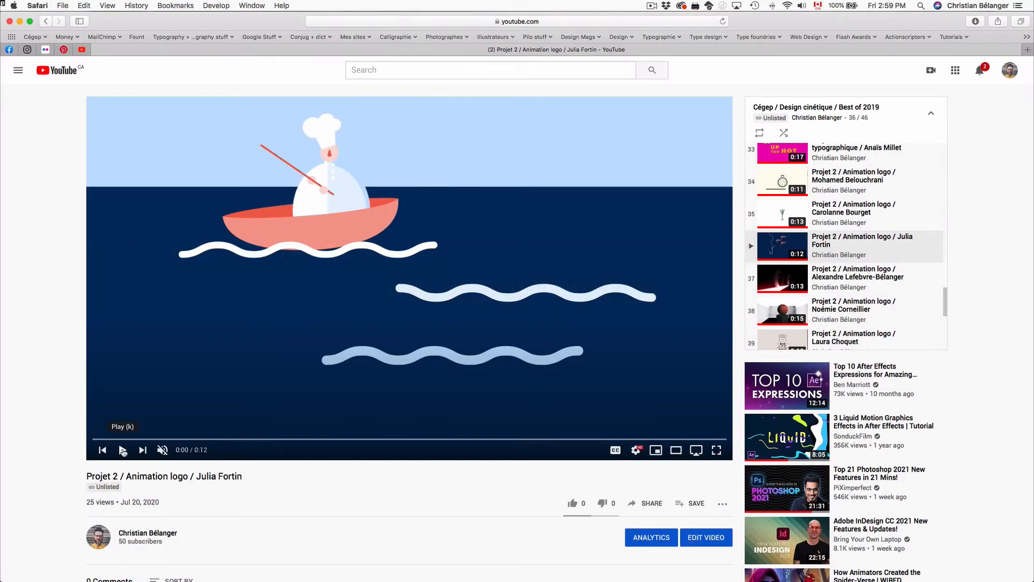
pyautogui.click(123, 450)
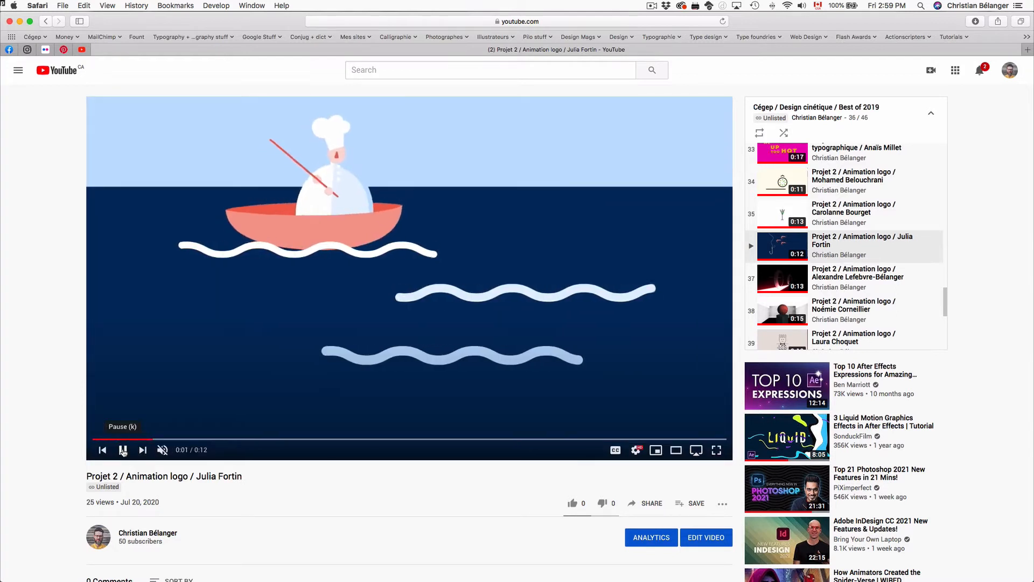
pyautogui.click(122, 450)
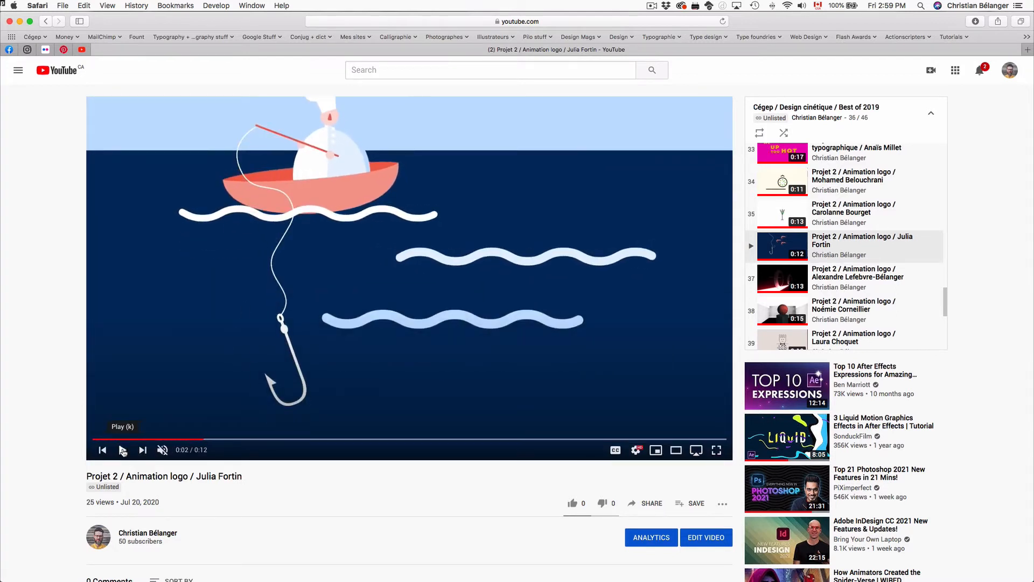
pyautogui.press('super+Tab')
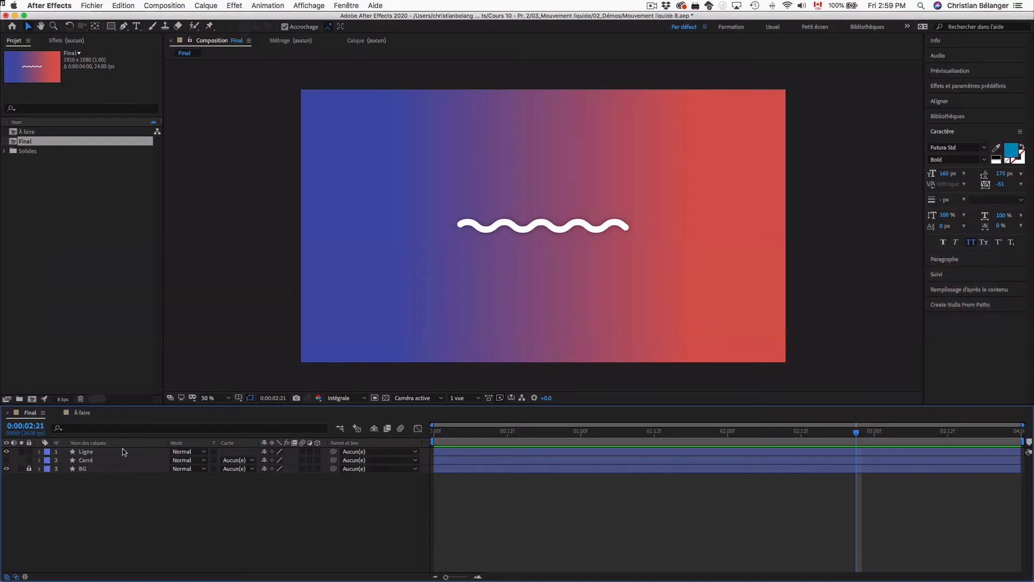
# Step: Open the À faire composition and display both the grid and the proportional grid
pyautogui.doubleClick(29, 133)
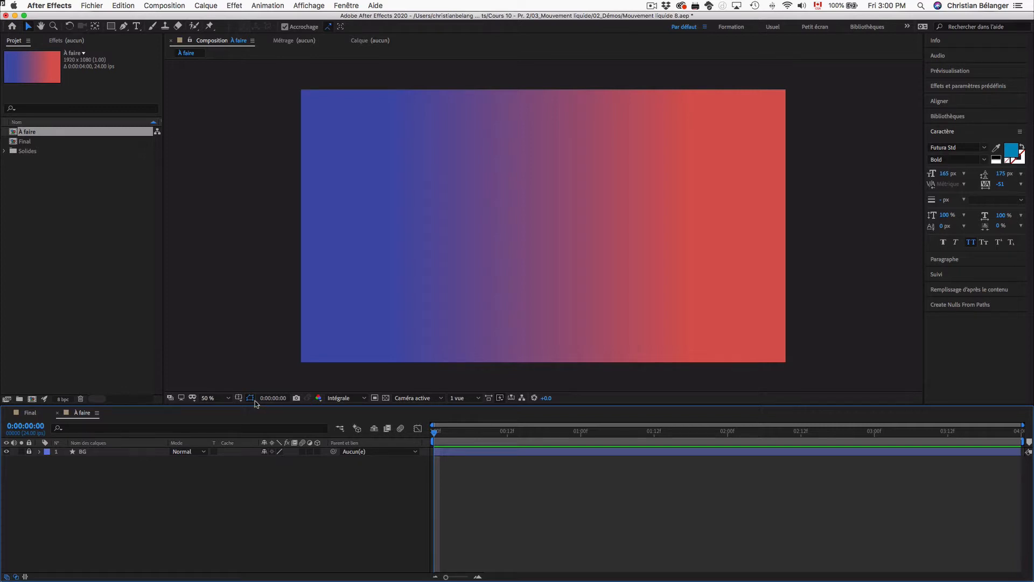
pyautogui.click(238, 398)
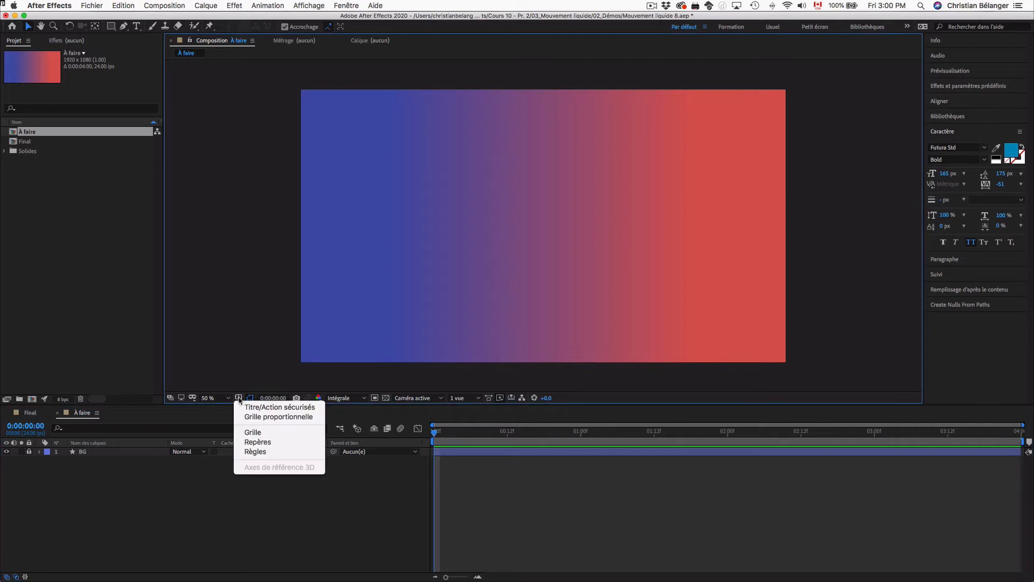
pyautogui.click(253, 432)
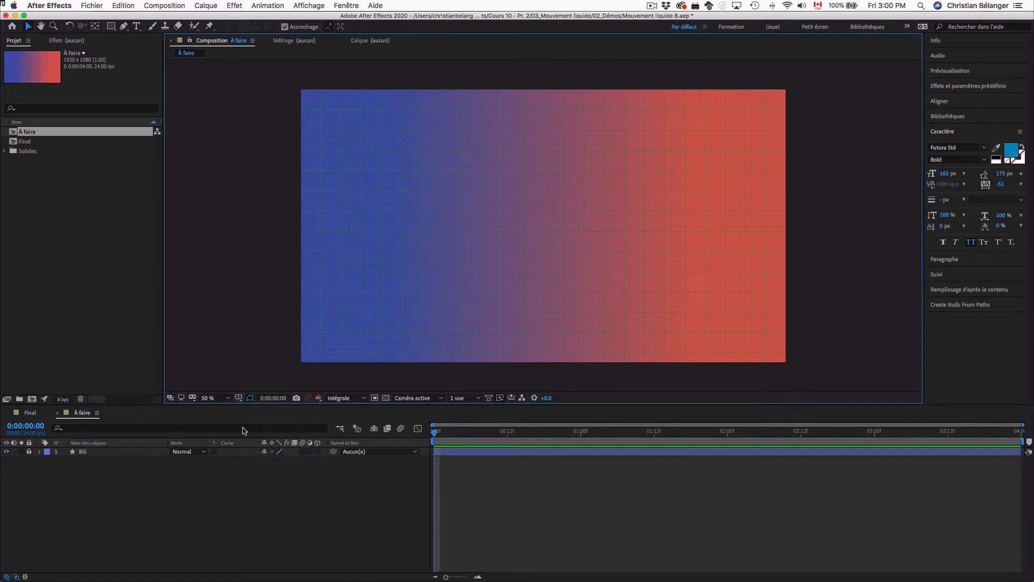
pyautogui.click(238, 398)
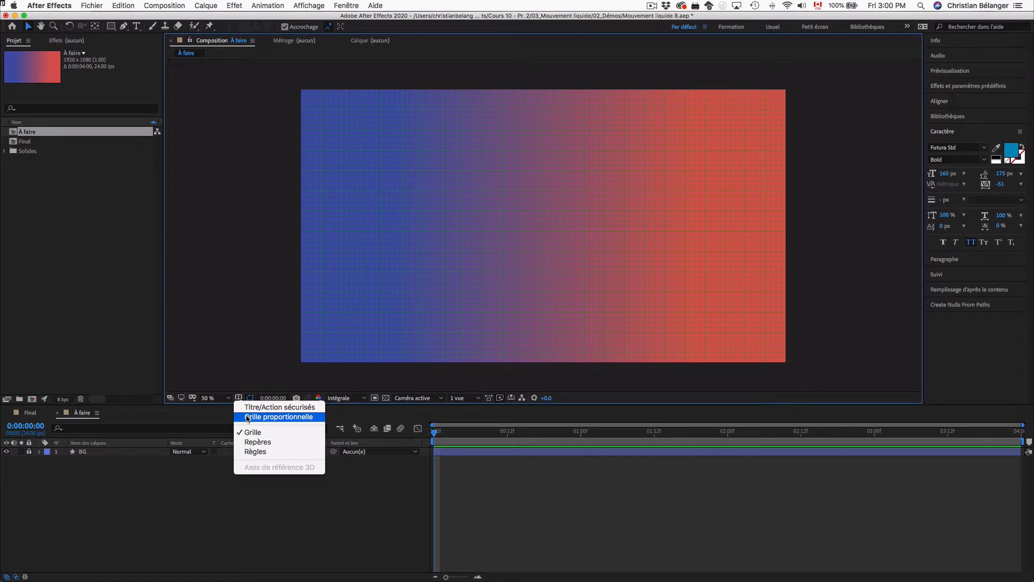
pyautogui.click(248, 417)
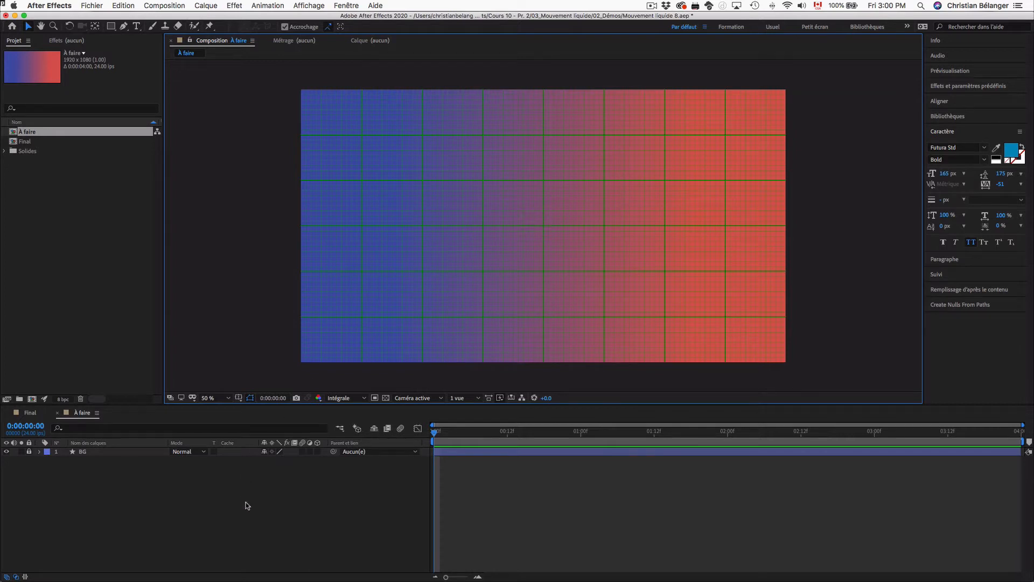
# Step: Set up the Rectangle tool with no stroke and a solid fill
pyautogui.click(112, 27)
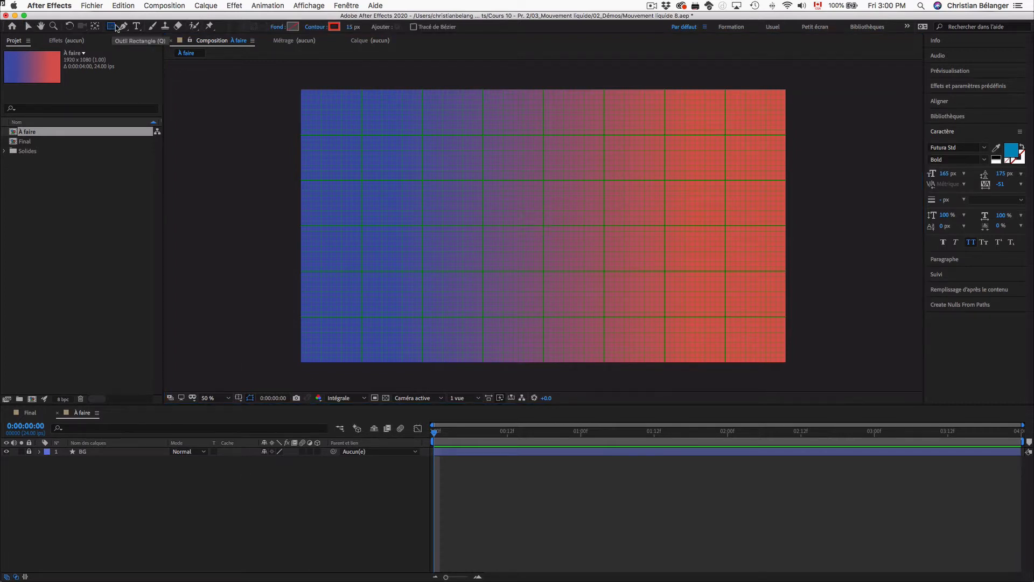
pyautogui.click(314, 27)
pyautogui.click(505, 349)
pyautogui.click(588, 408)
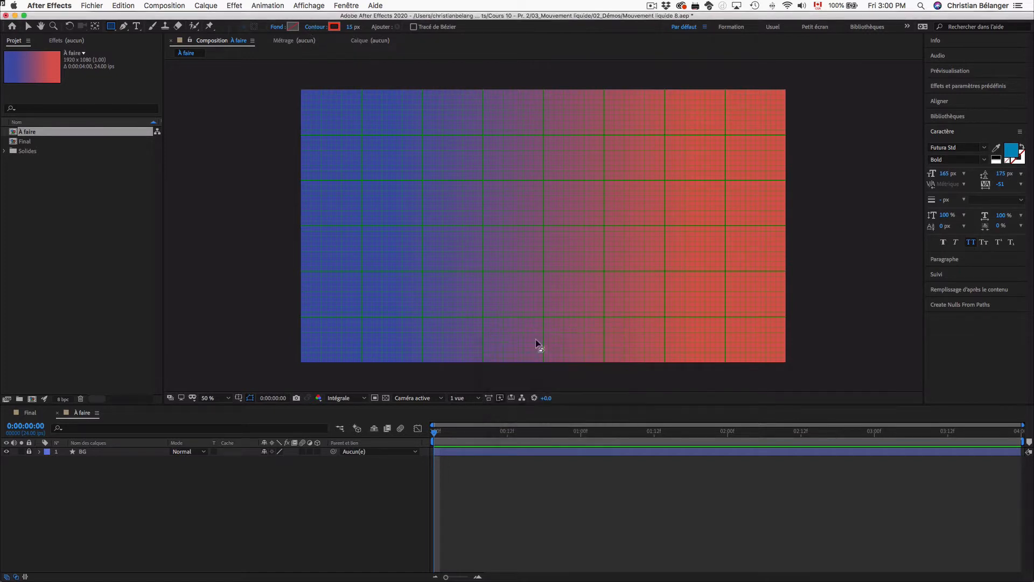
pyautogui.click(278, 26)
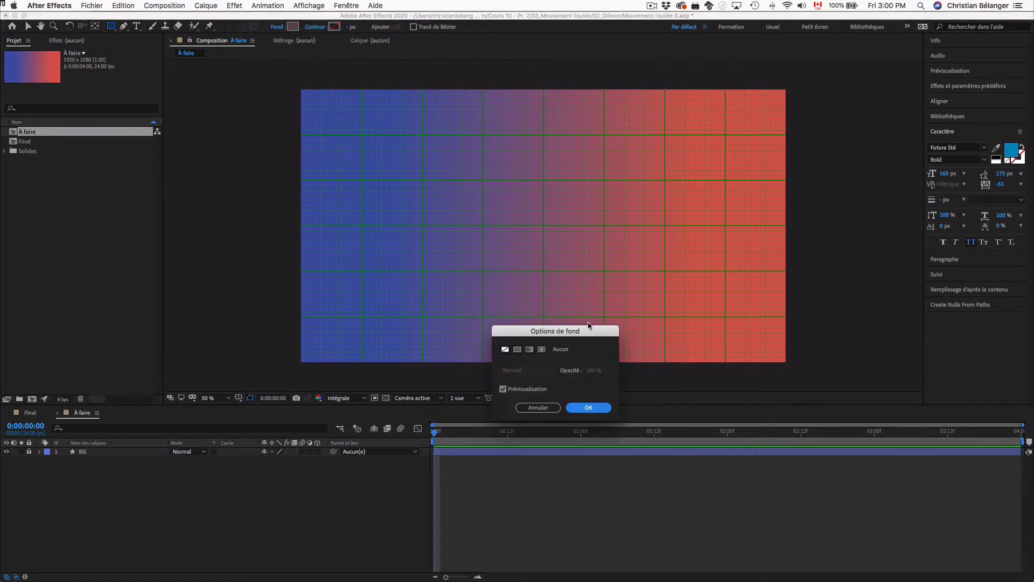
pyautogui.click(516, 349)
pyautogui.click(572, 408)
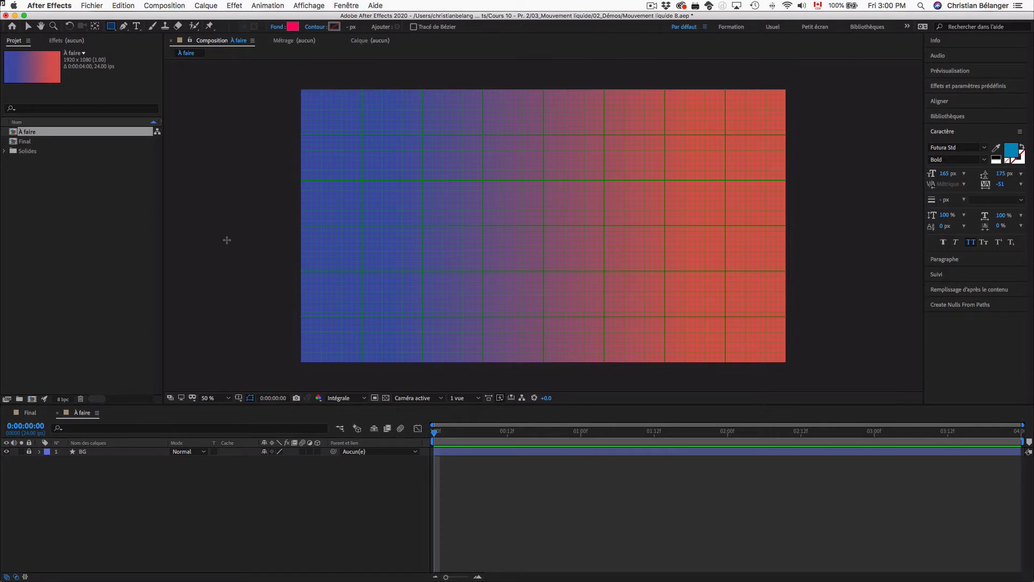
# Step: Create a rectangle filling the whole composition and rename its layer Référence
pyautogui.doubleClick(111, 27)
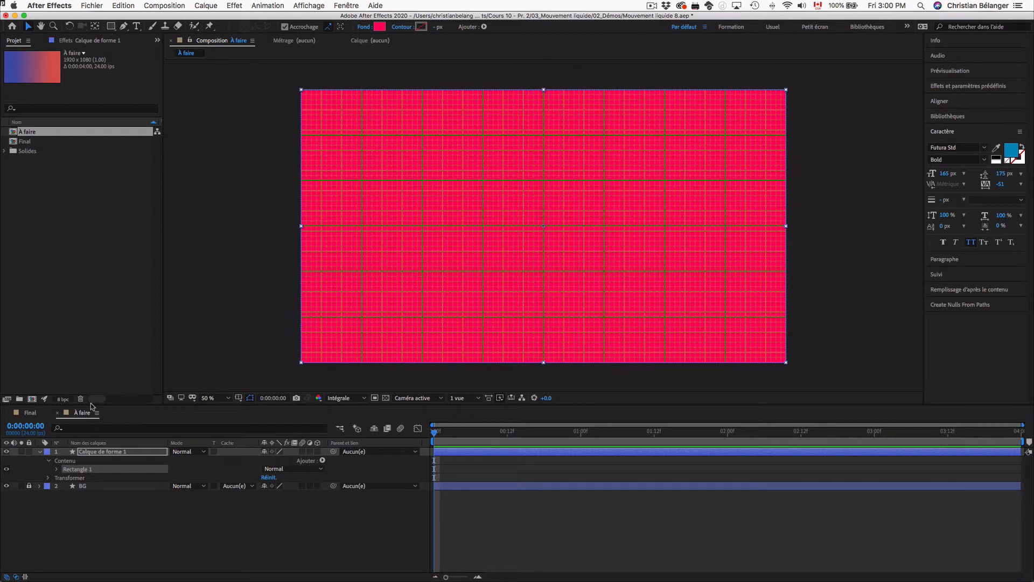
pyautogui.click(98, 456)
pyautogui.press('Return')
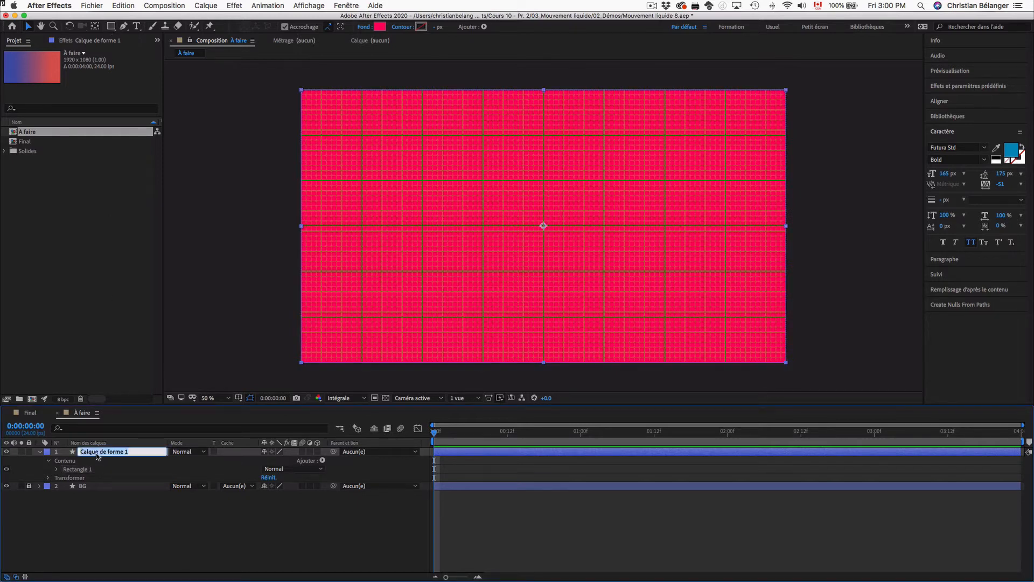
pyautogui.write('Référence')
pyautogui.press('Return')
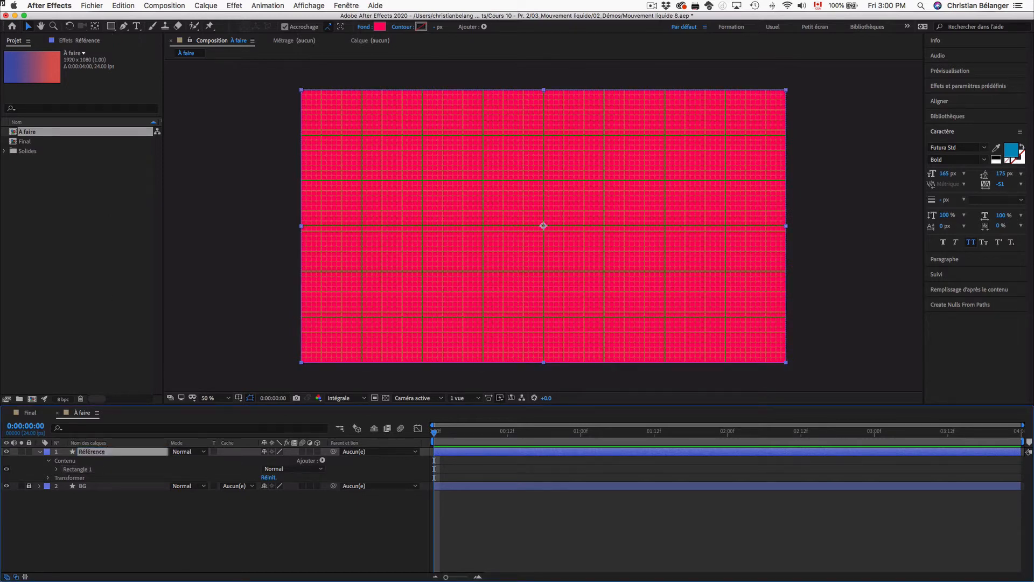
# Step: Unlink the proportions of the Référence rectangle path's size and reduce its width to 650
pyautogui.click(57, 470)
pyautogui.click(65, 477)
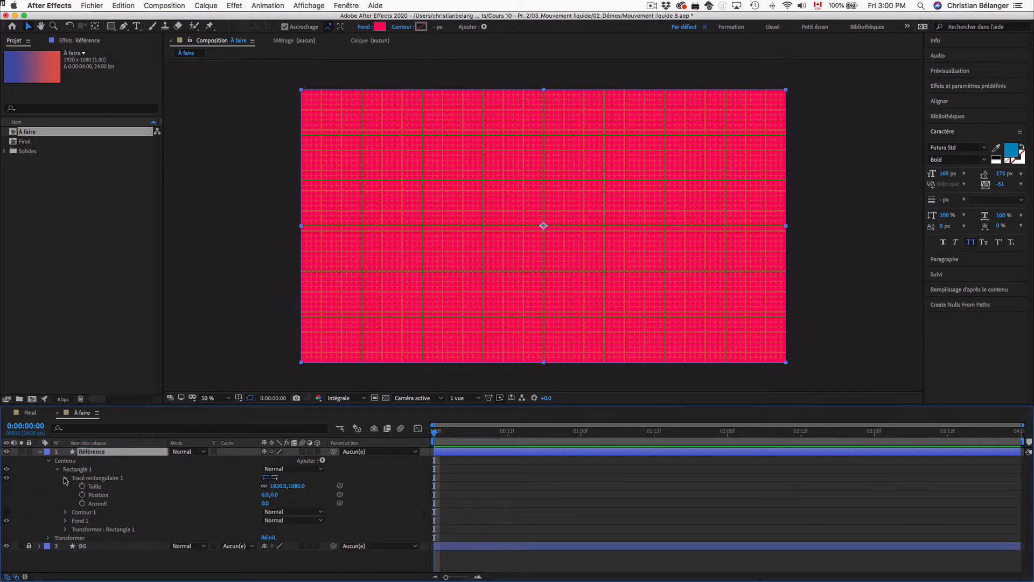
pyautogui.click(97, 487)
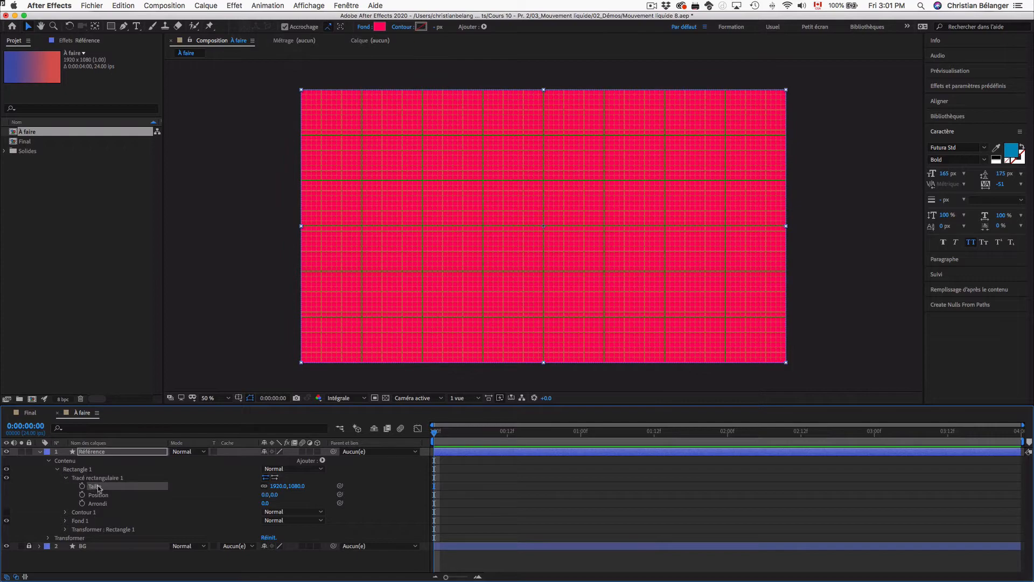
pyautogui.click(264, 486)
pyautogui.moveTo(279, 486); pyautogui.dragTo(216, 483)
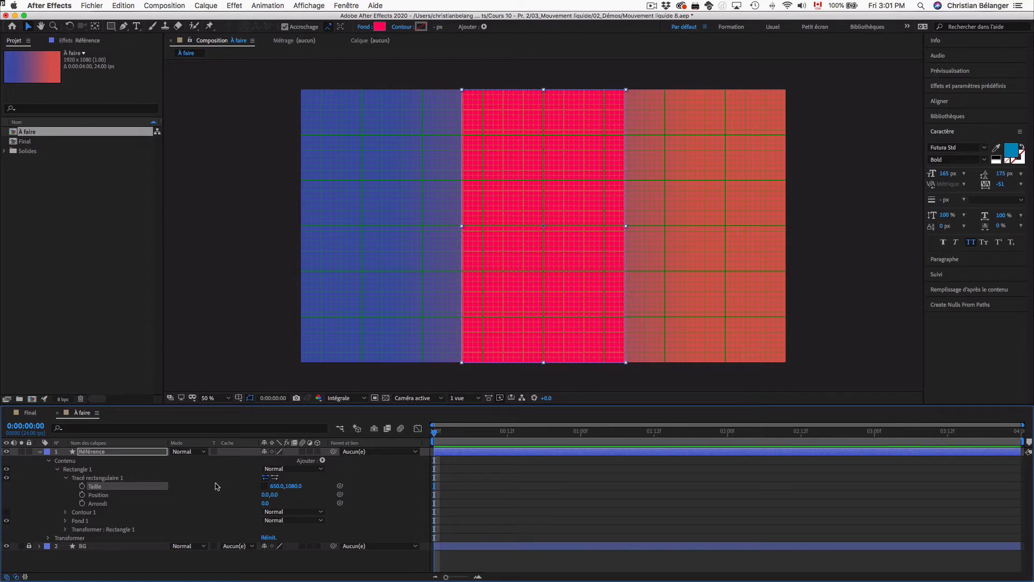
# Step: Set the reference rectangle's width to 640 so its sides align with the grid lines
pyautogui.press('.')
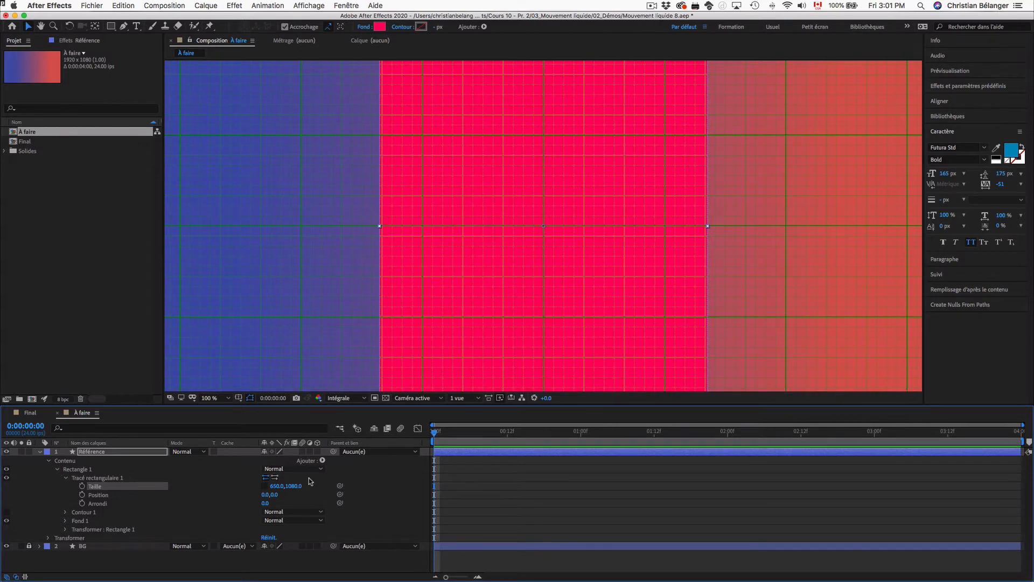
pyautogui.press('.')
pyautogui.click(278, 486)
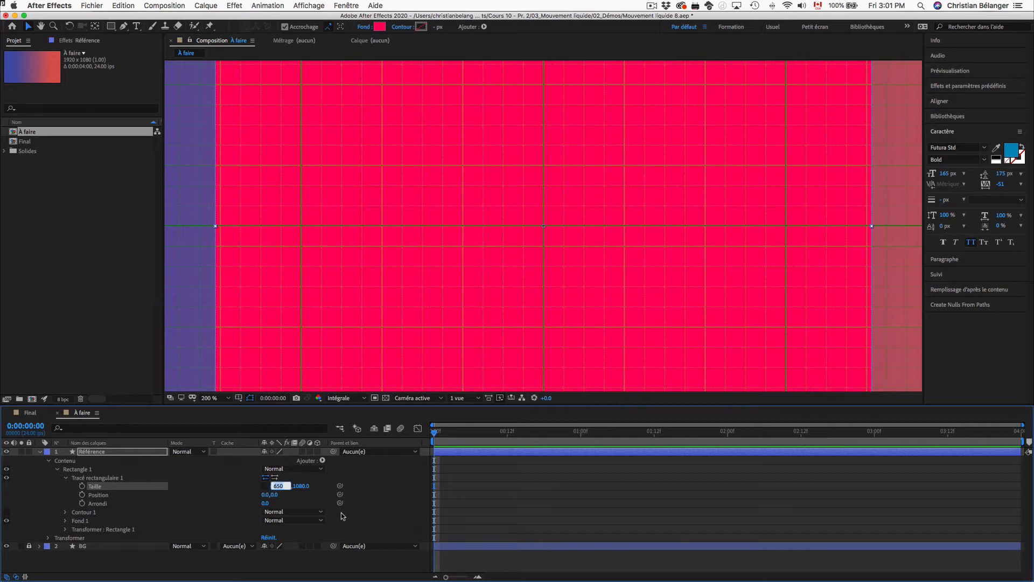
pyautogui.press('Down')
pyautogui.press('Down')
pyautogui.press('Down')
pyautogui.press('Down')
pyautogui.press('Down')
pyautogui.press('Down')
pyautogui.press('Down')
pyautogui.press('Down')
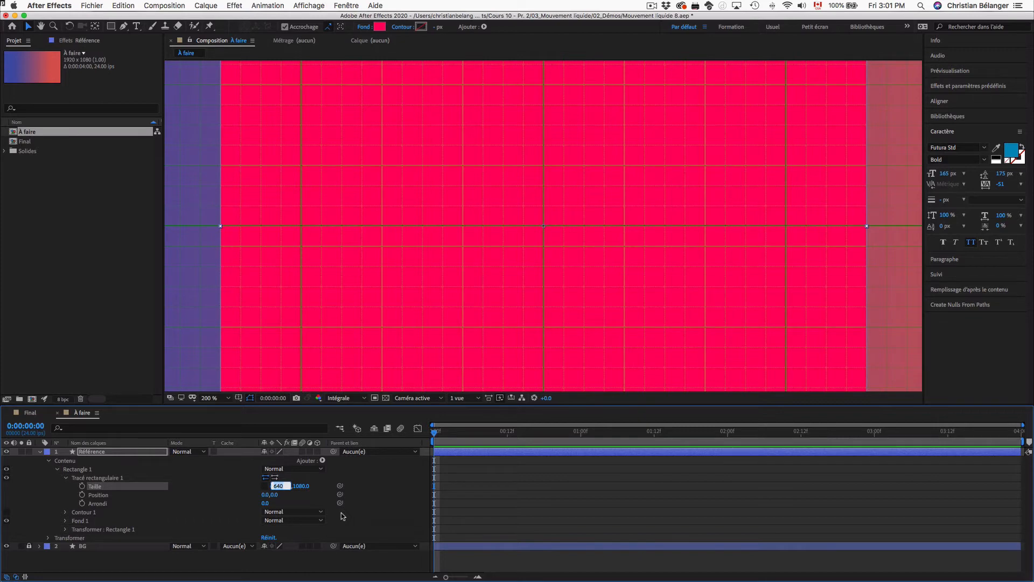
pyautogui.write('/')
pyautogui.write('640')
pyautogui.press('Return')
pyautogui.press(',')
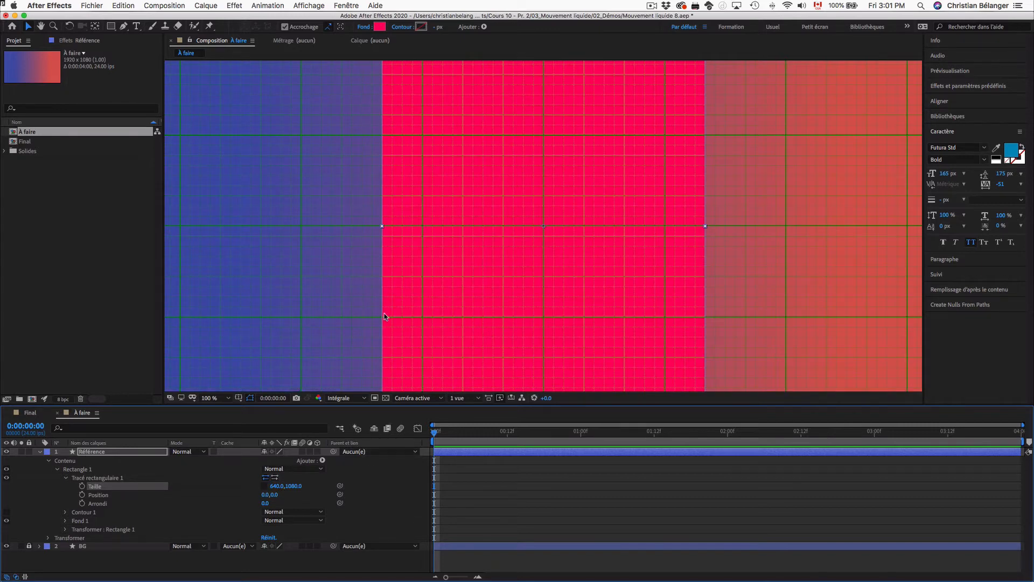
# Step: Collapse the Référence layer and lock it, keeping the BG layer locked as well
pyautogui.click(118, 452)
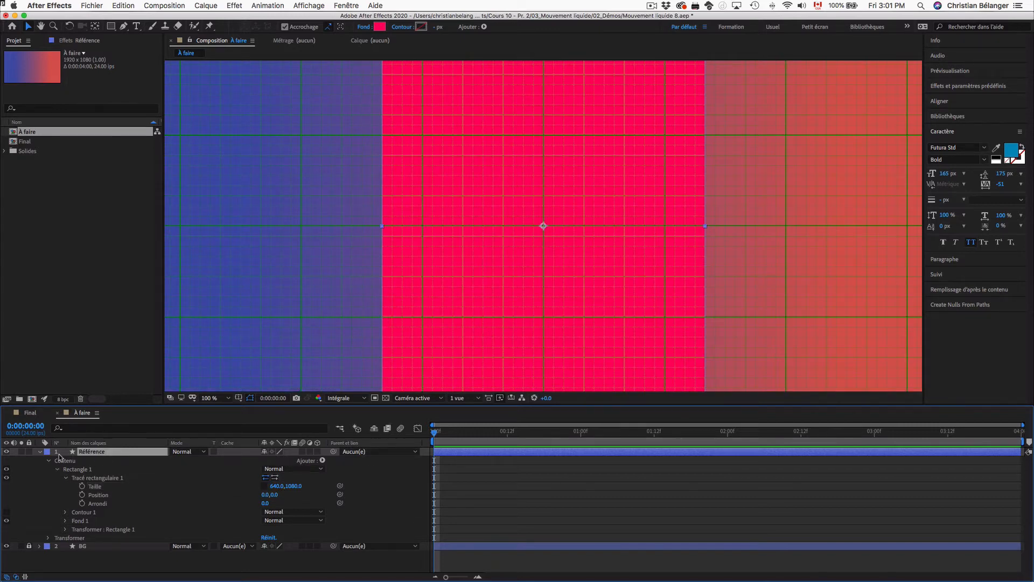
pyautogui.click(40, 452)
pyautogui.click(30, 452)
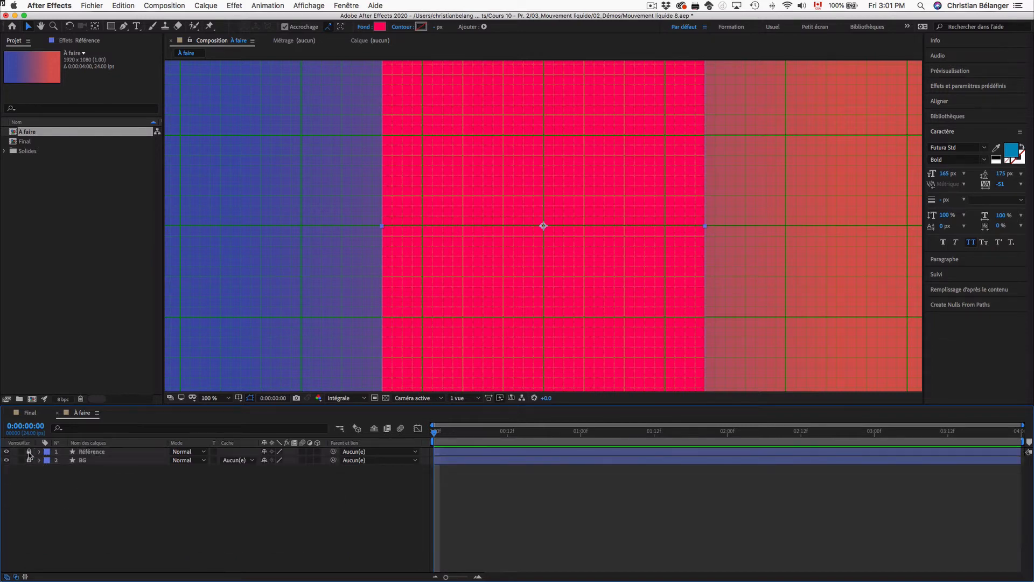
pyautogui.click(29, 460)
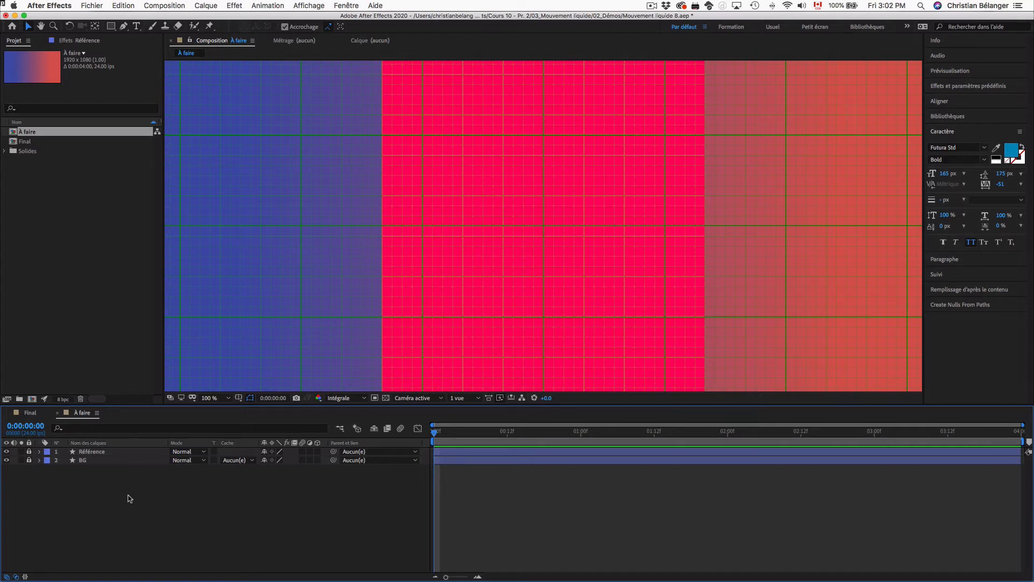
# Step: Draw a straight horizontal line with the Pen tool across the vertical centre, between the two side edges of the reference rectangle
pyautogui.press('g')
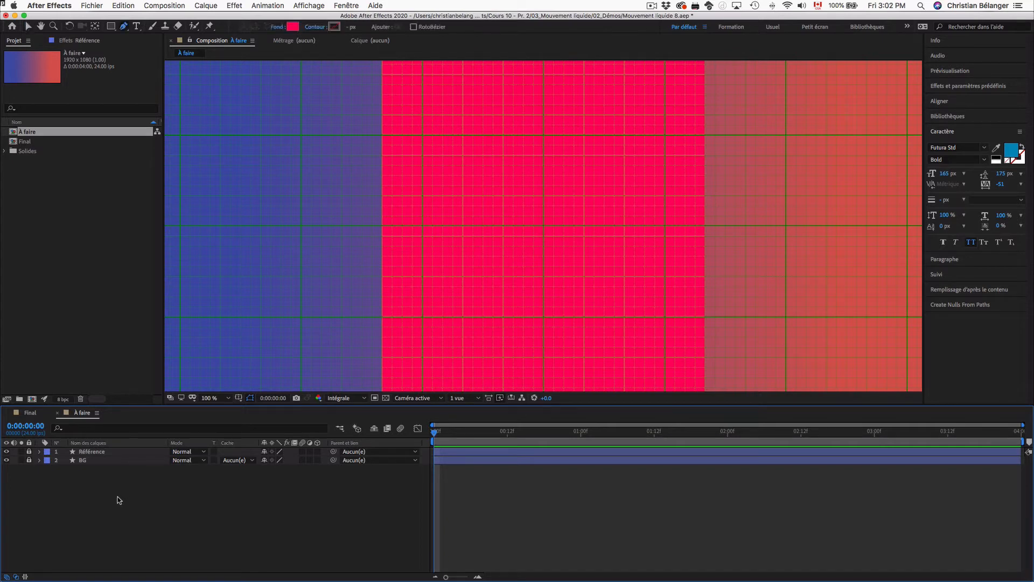
pyautogui.click(382, 226)
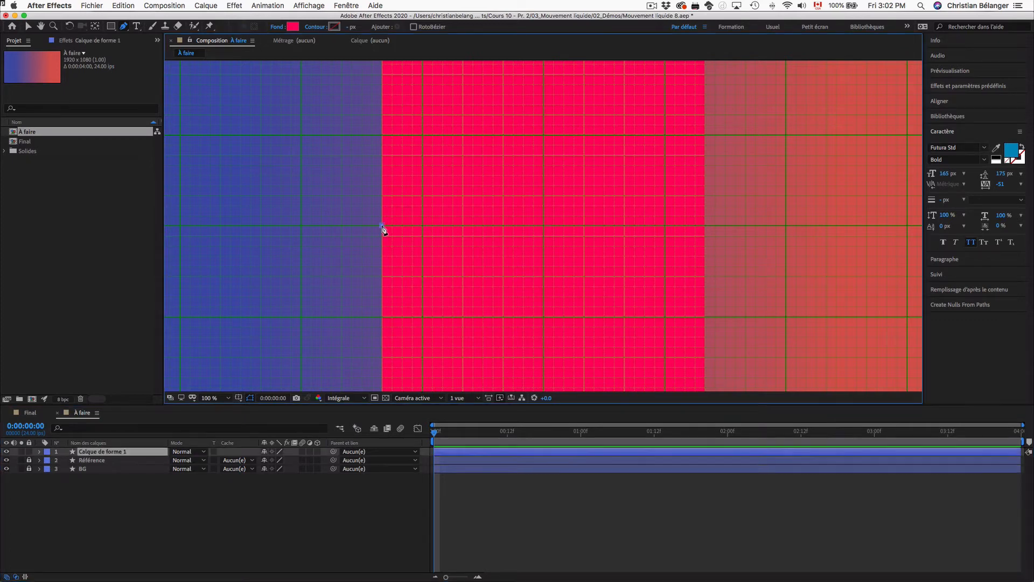
pyautogui.click(706, 225)
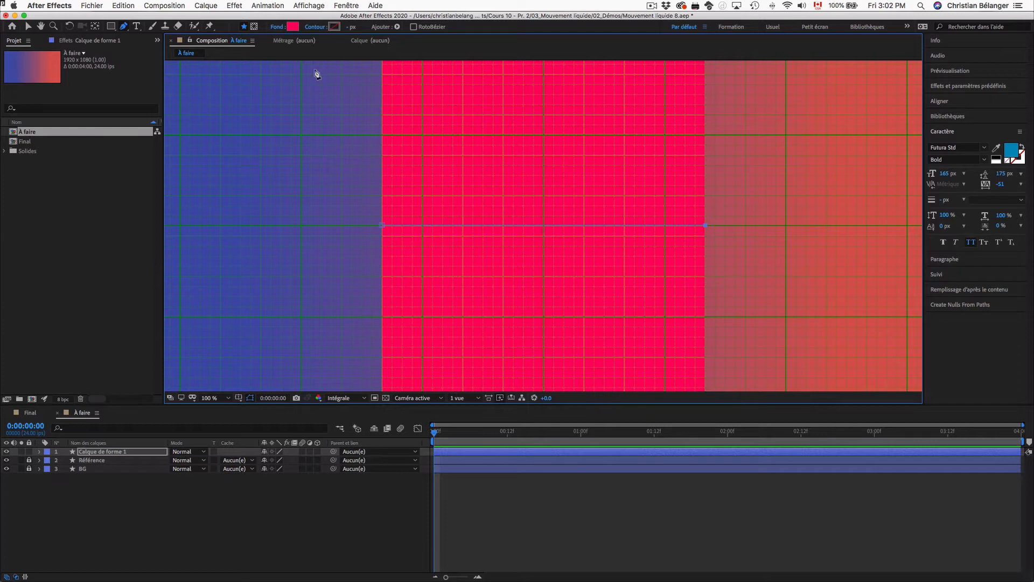
# Step: Remove the line's fill and set its stroke width to 15 px
pyautogui.click(277, 28)
pyautogui.click(504, 356)
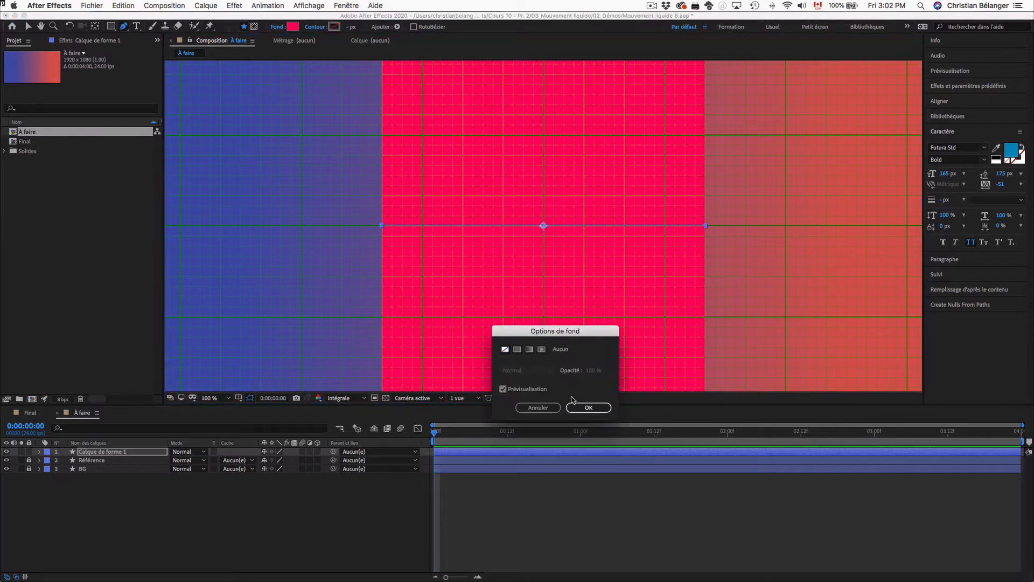
pyautogui.click(587, 407)
pyautogui.click(352, 27)
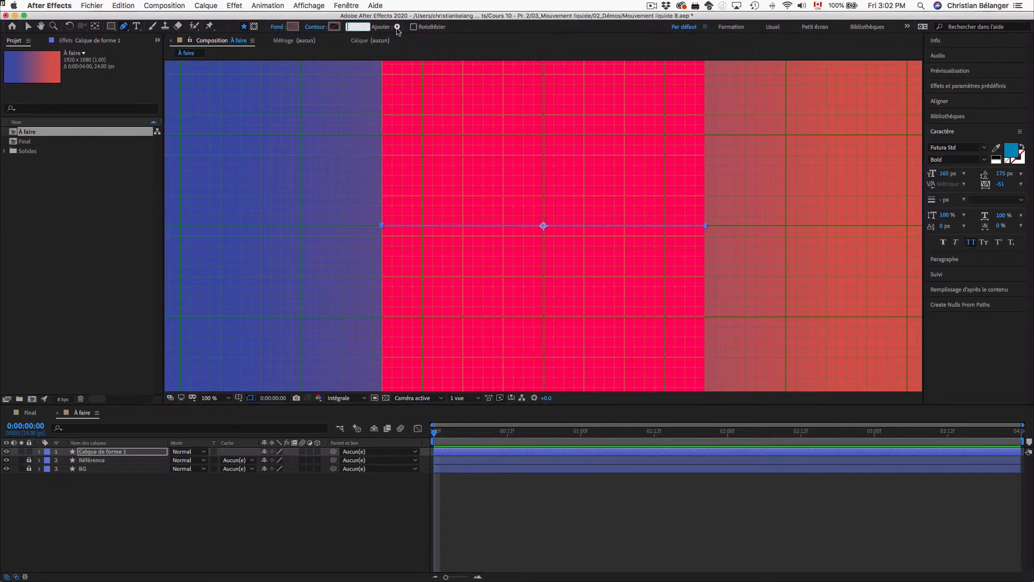
pyautogui.write('15')
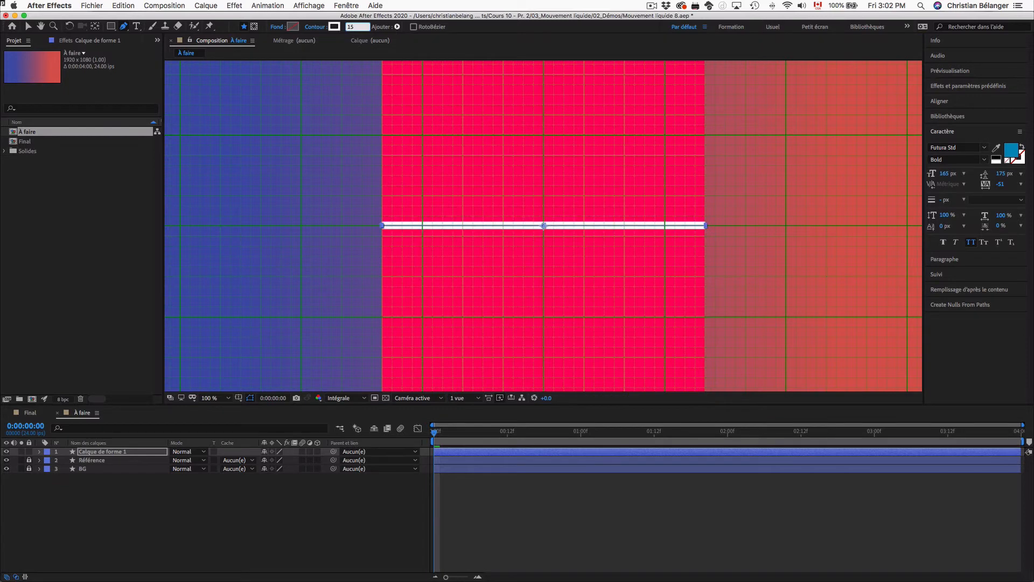
pyautogui.press('Return')
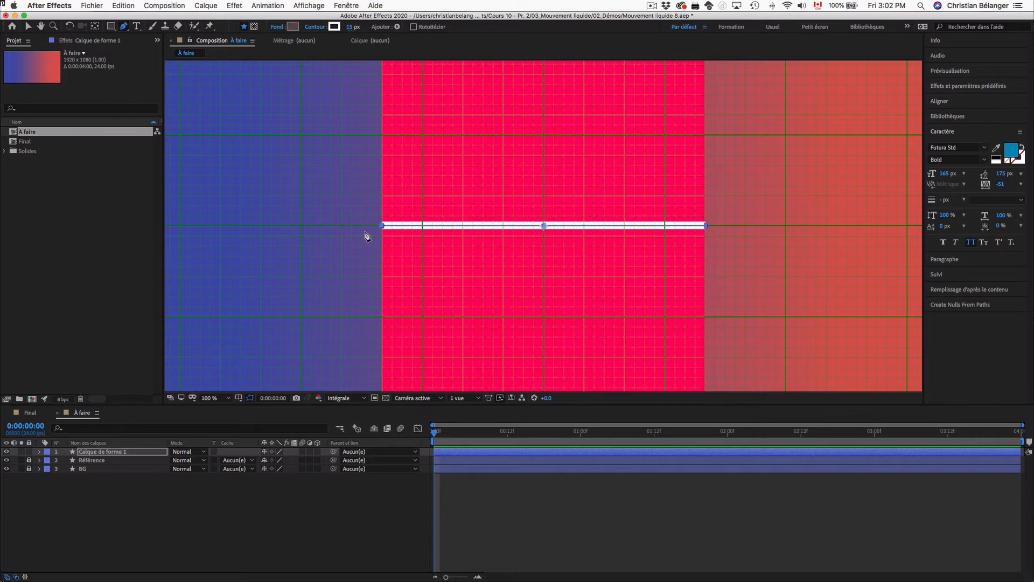
# Step: Move the line's left endpoint freely around the centre grid line, leaving it just outside the reference rectangle's edge
pyautogui.moveTo(369, 212); pyautogui.dragTo(361, 236)
pyautogui.moveTo(372, 234)
pyautogui.mouseDown()
pyautogui.moveTo(377, 224)
pyautogui.moveTo(381, 235)
pyautogui.moveTo(362, 224)
pyautogui.moveTo(377, 225)
pyautogui.mouseUp()
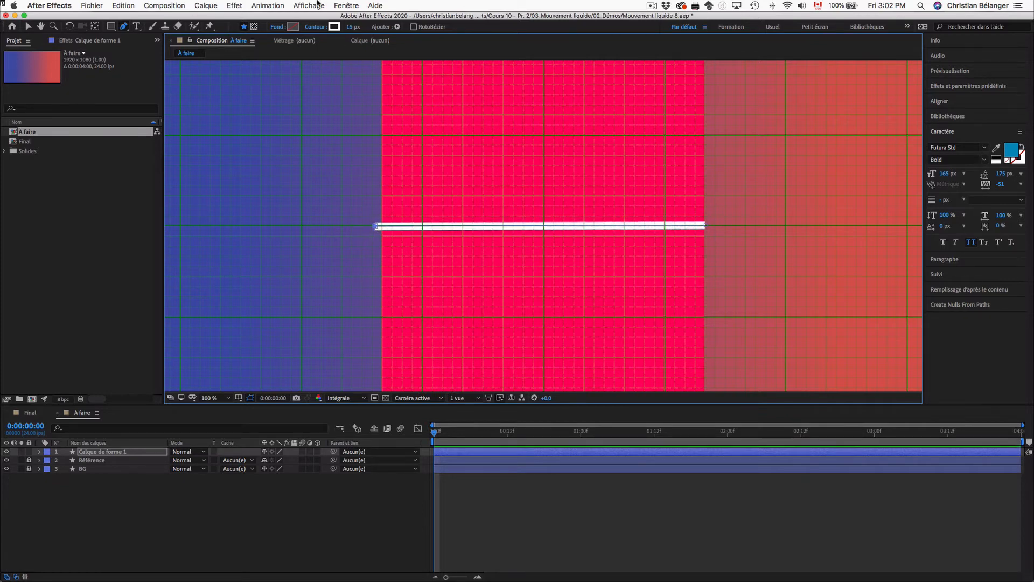
# Step: Turn on snapping to the grid and snap both line endpoints to the side edges of the reference rectangle
pyautogui.click(308, 6)
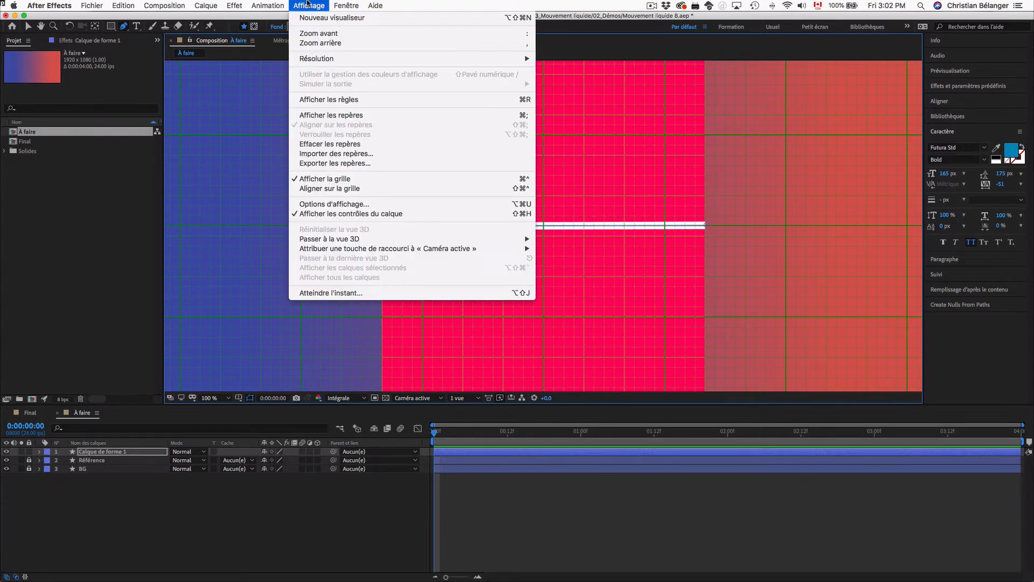
pyautogui.click(360, 189)
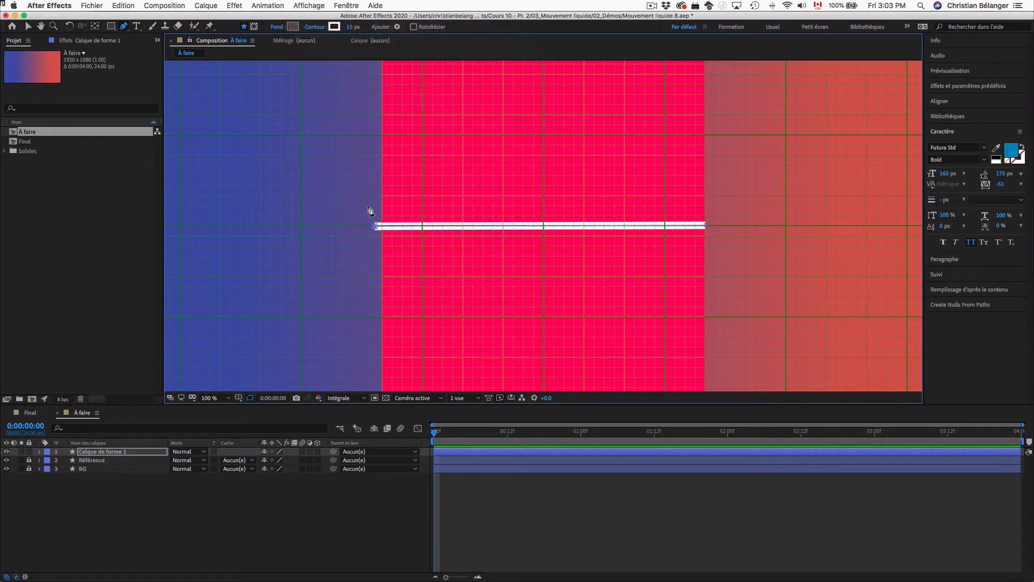
pyautogui.moveTo(377, 224)
pyautogui.mouseDown()
pyautogui.moveTo(360, 216)
pyautogui.moveTo(384, 227)
pyautogui.mouseUp()
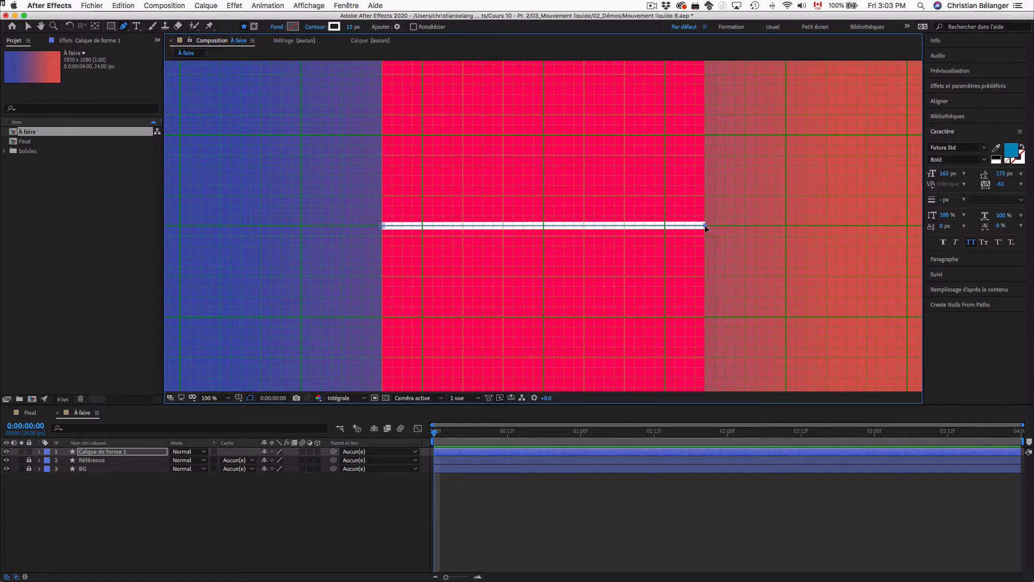
pyautogui.moveTo(704, 225)
pyautogui.mouseDown()
pyautogui.moveTo(694, 216)
pyautogui.moveTo(706, 224)
pyautogui.mouseUp()
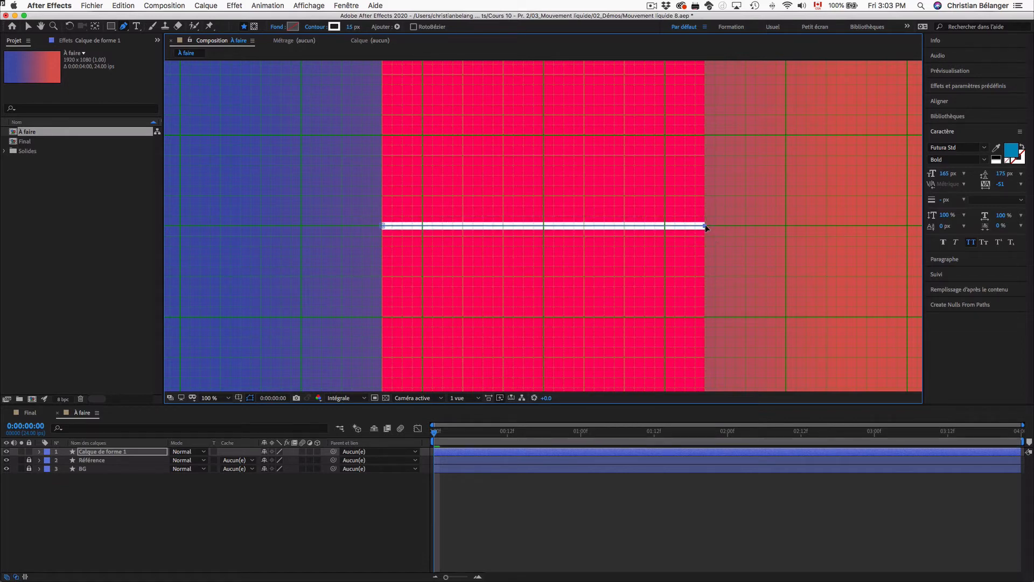
pyautogui.press('v')
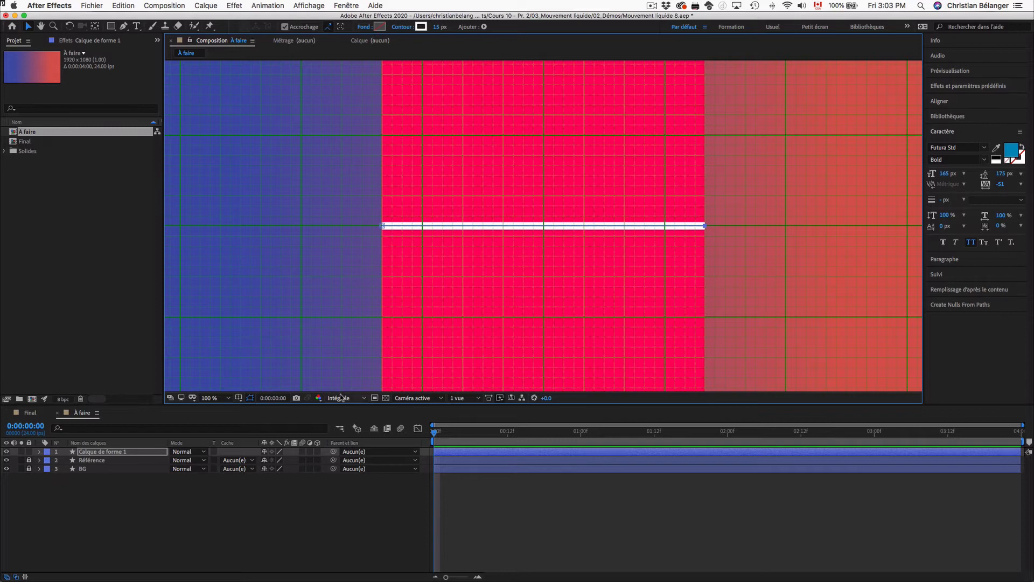
pyautogui.click(307, 510)
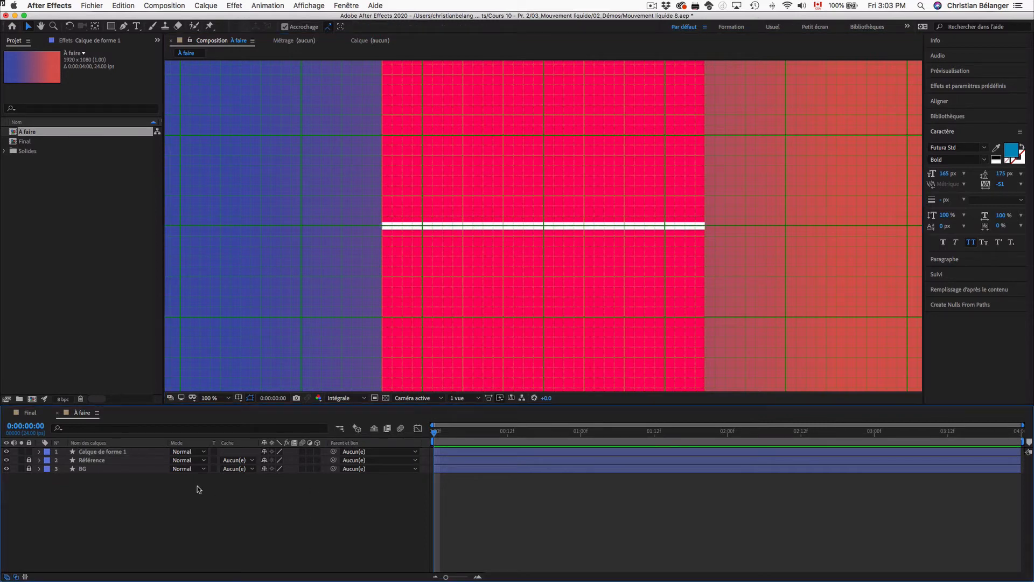
# Step: Rename the line's shape layer to Vague
pyautogui.click(100, 452)
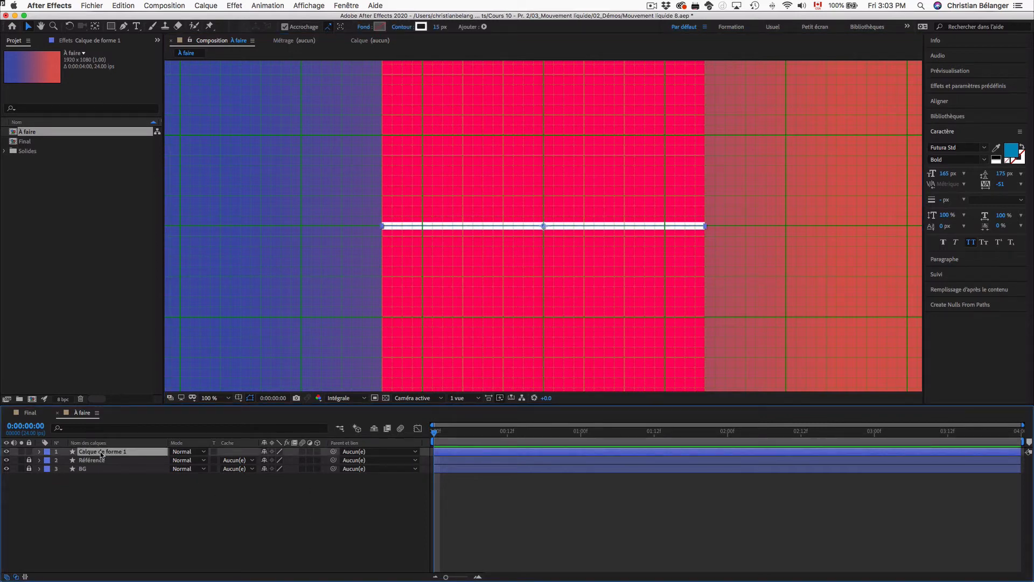
pyautogui.press('Return')
pyautogui.write('Vague')
pyautogui.press('Return')
# Step: Add a Zigzag operator to the contents of the Vague layer
pyautogui.click(39, 452)
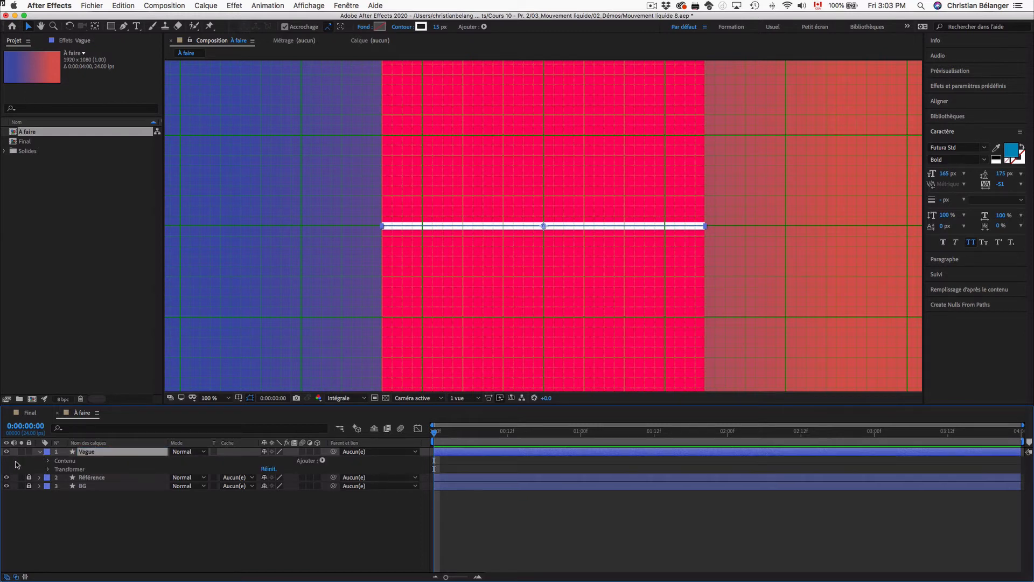
pyautogui.click(62, 462)
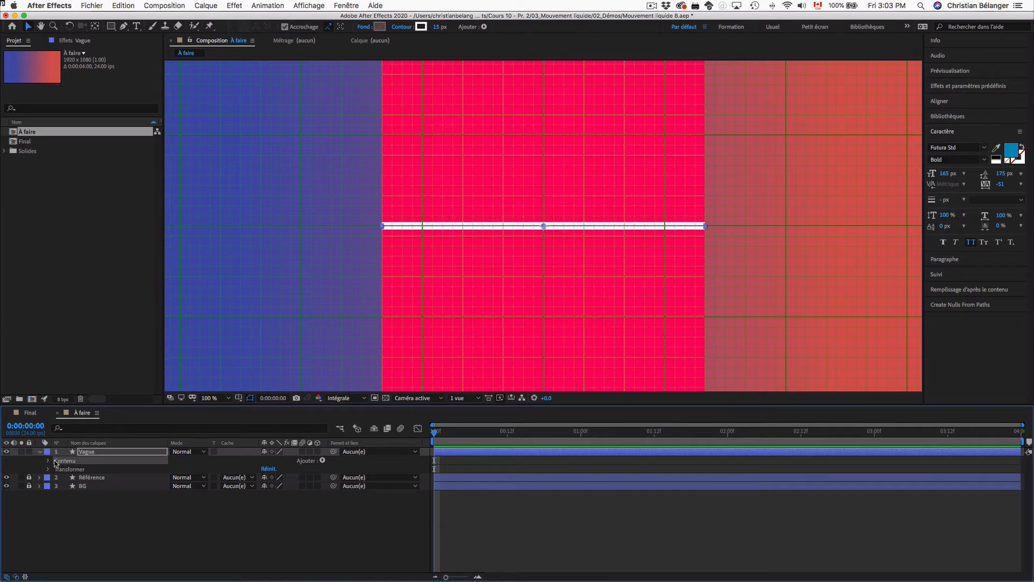
pyautogui.click(323, 461)
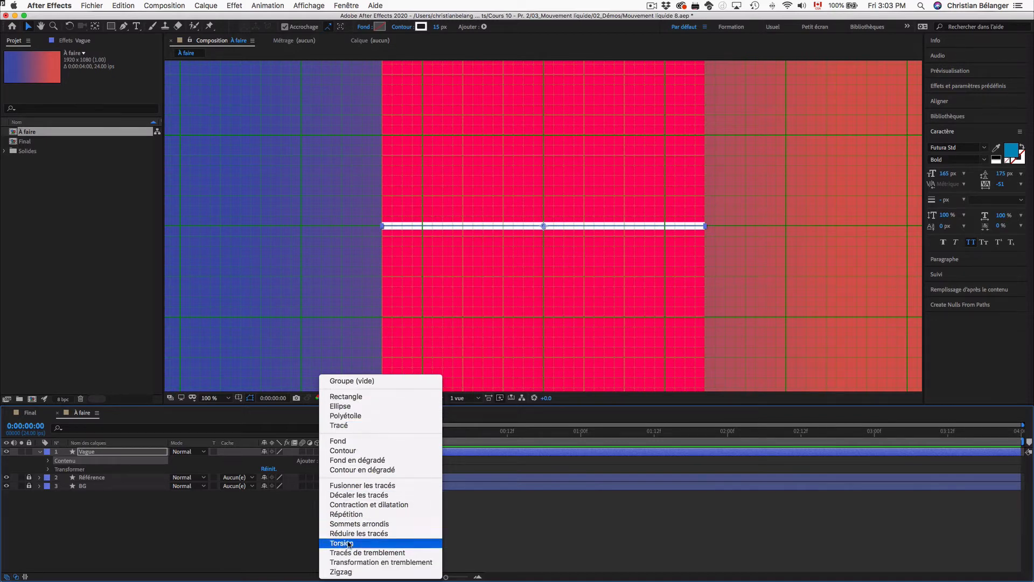
pyautogui.click(348, 572)
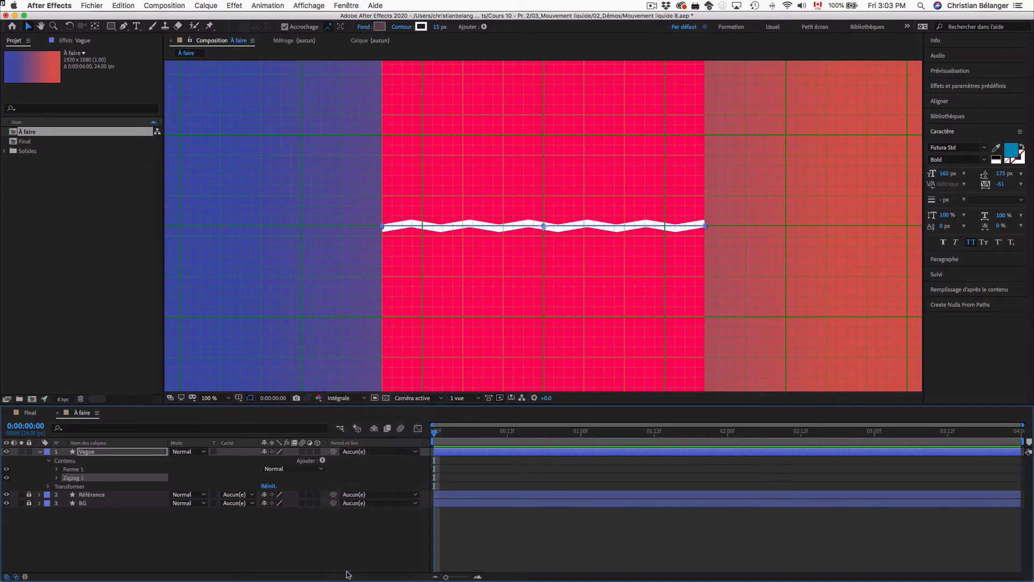
# Step: Set the Zigzag's point type to Lisse and its size to 13
pyautogui.click(57, 478)
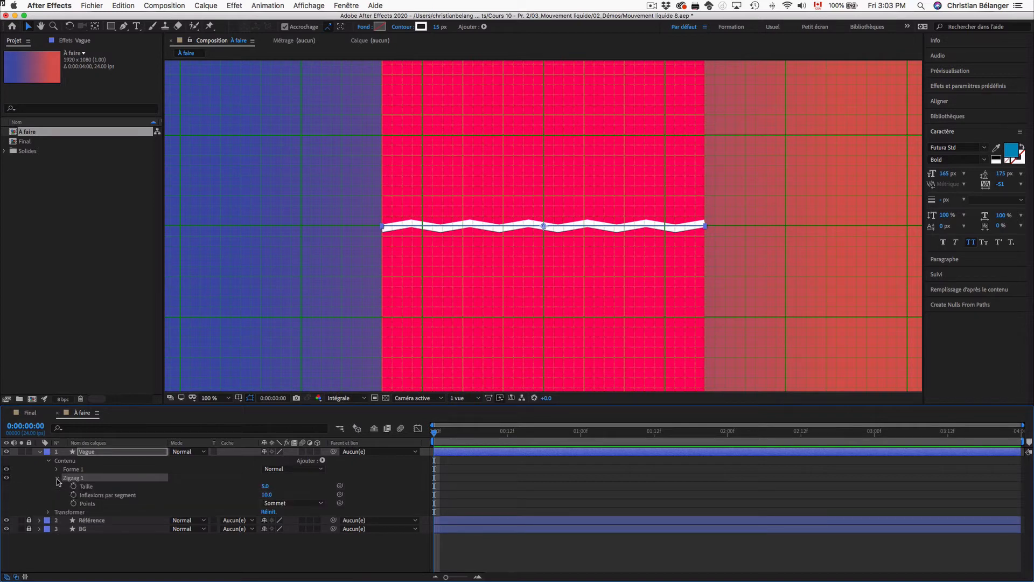
pyautogui.click(91, 504)
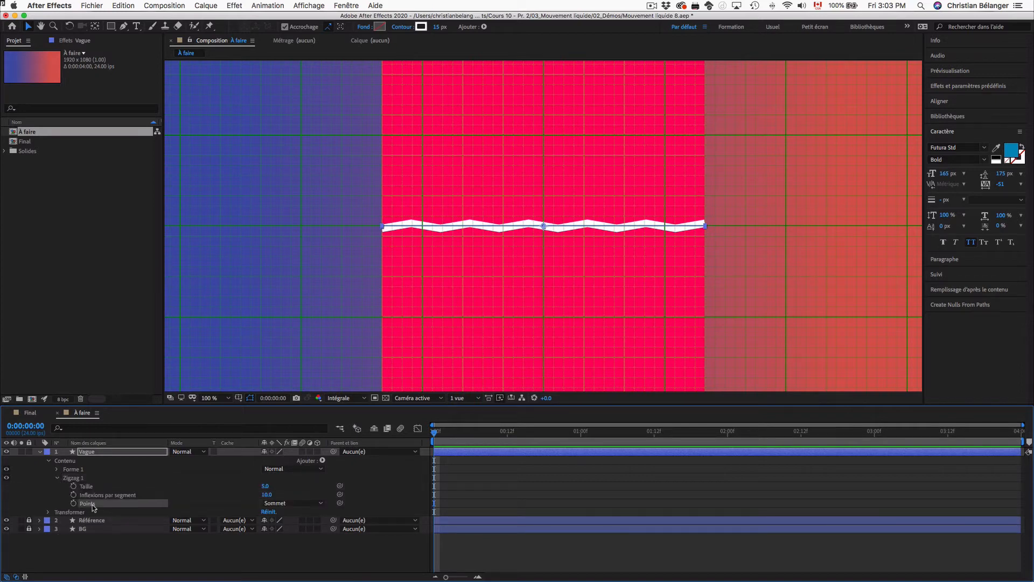
pyautogui.click(305, 505)
pyautogui.click(295, 522)
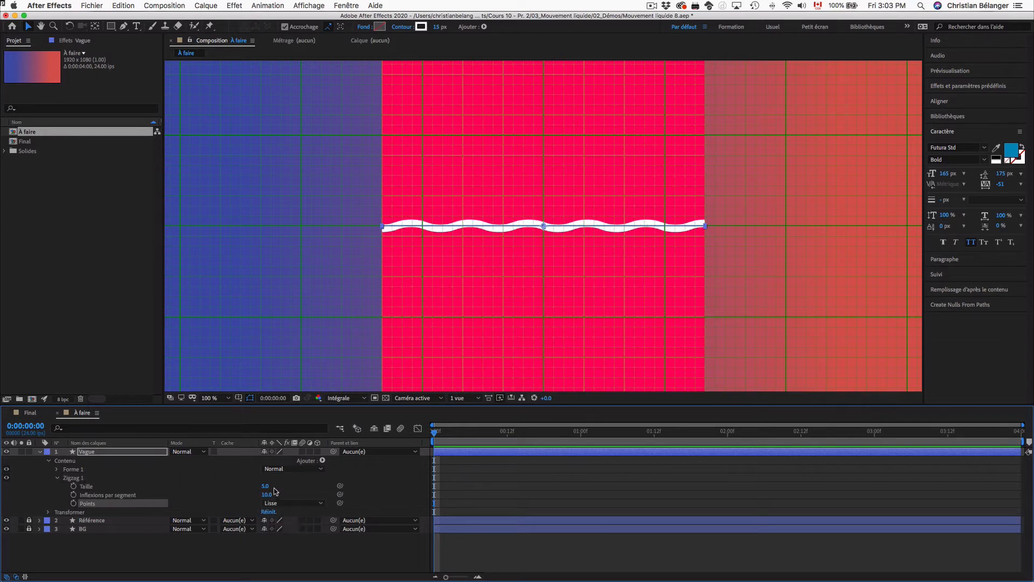
pyautogui.moveTo(266, 486); pyautogui.dragTo(270, 486)
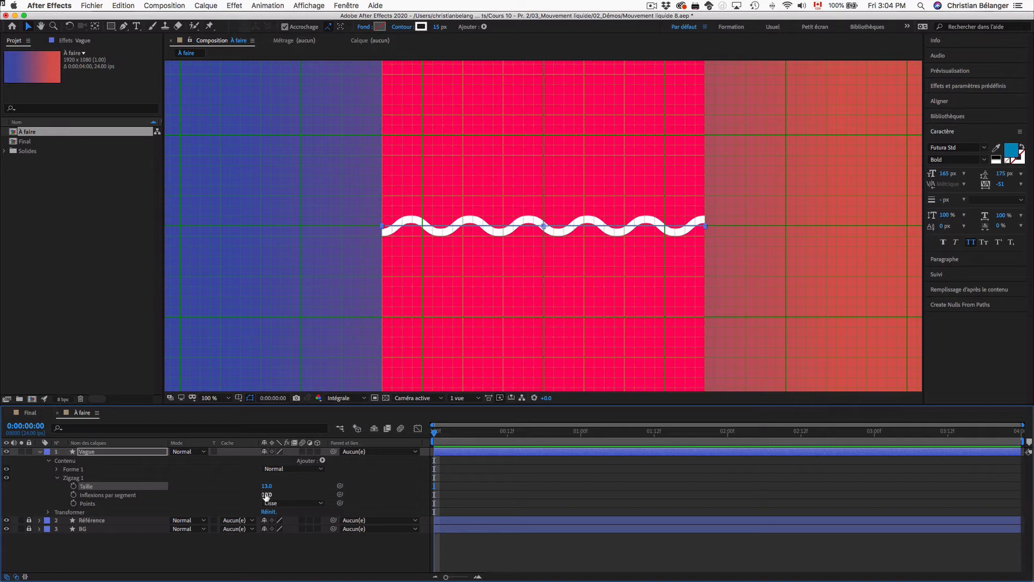
# Step: Try 11 and 10 inflections per segment on the Zigzag, and settle on 6
pyautogui.moveTo(266, 496); pyautogui.dragTo(267, 495)
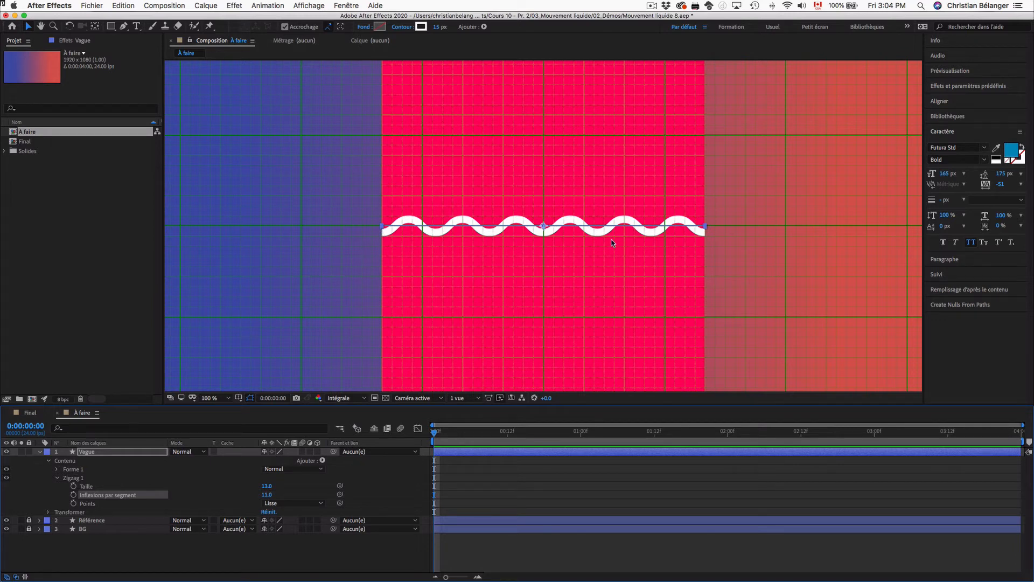
pyautogui.click(267, 495)
pyautogui.write('10')
pyautogui.press('Return')
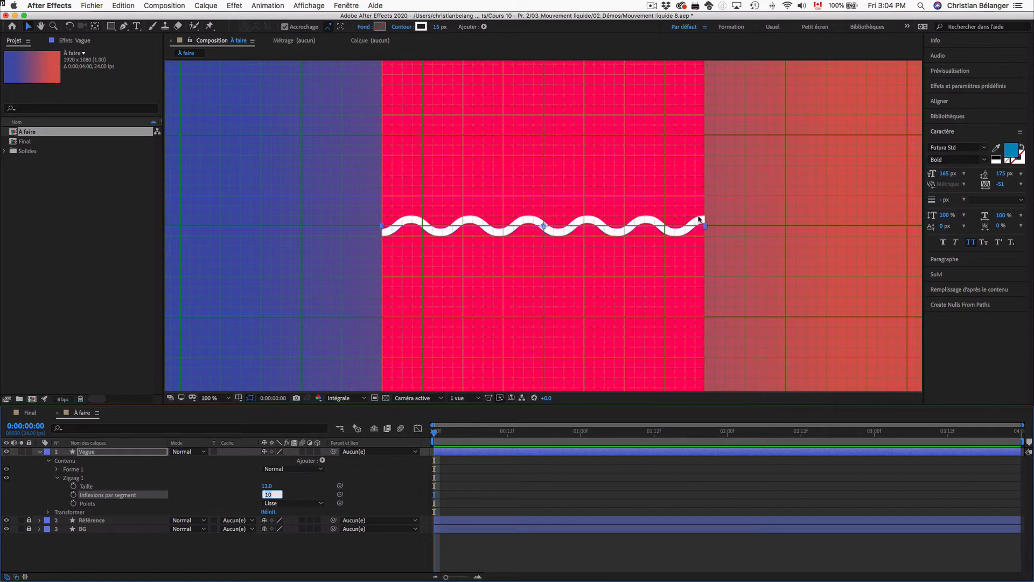
pyautogui.press('Down')
pyautogui.press('Down')
pyautogui.press('Down')
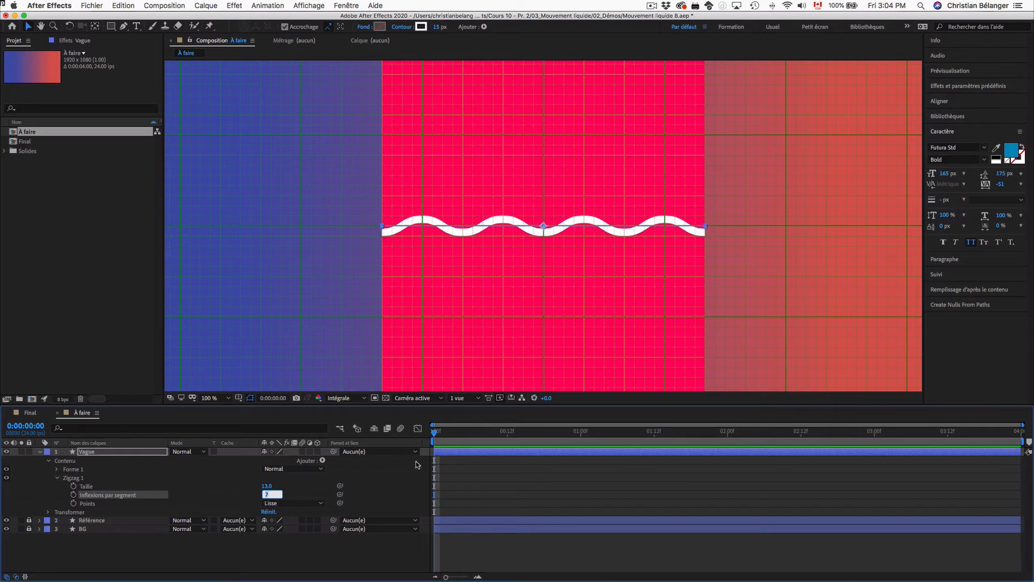
pyautogui.press('Down')
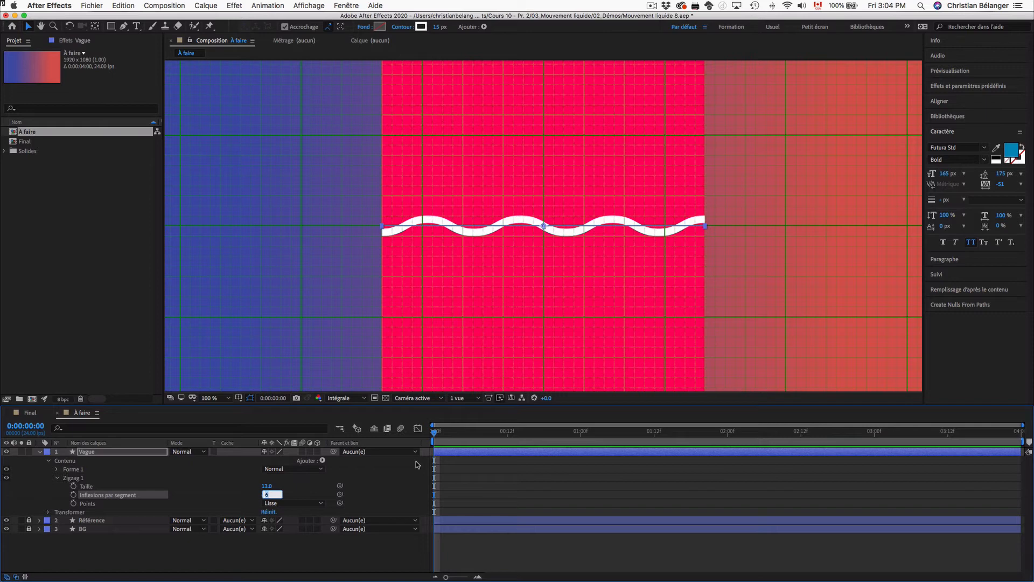
pyautogui.click(309, 553)
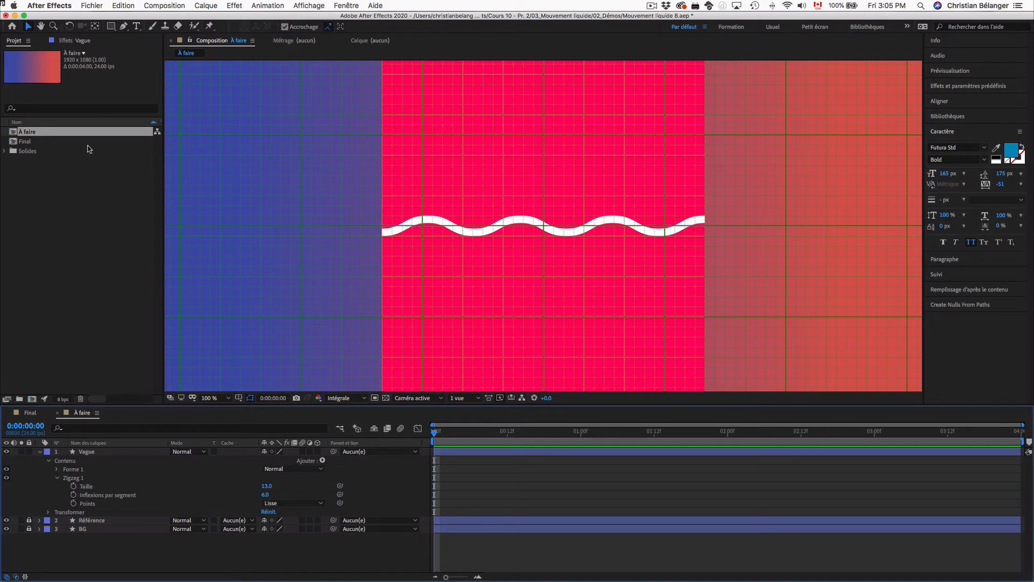
# Step: Open the Final composition, scrub through its wave animation and examine the Ligne layer's transform properties and contents
pyautogui.doubleClick(41, 143)
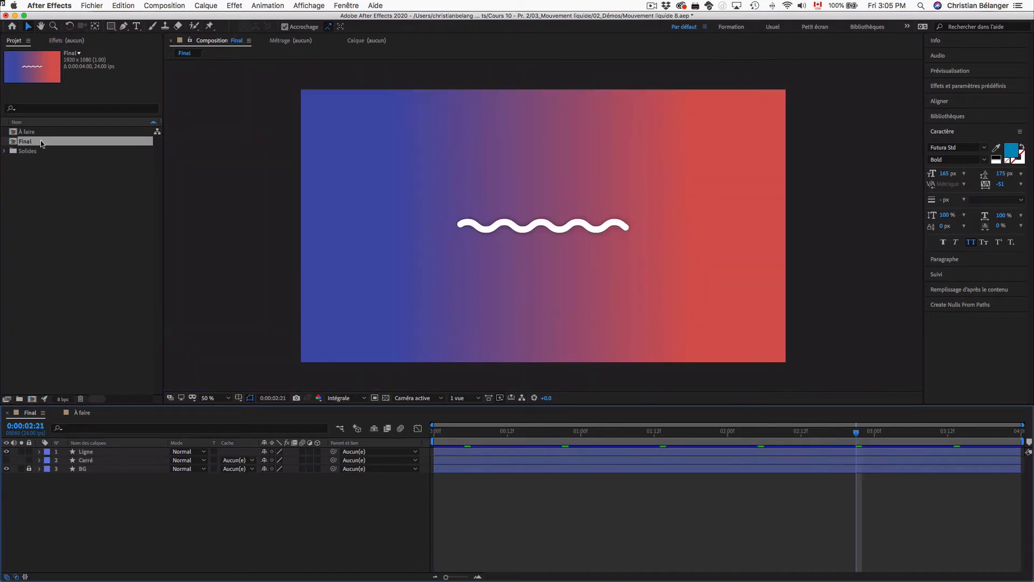
pyautogui.moveTo(470, 430); pyautogui.dragTo(568, 433)
pyautogui.click(40, 452)
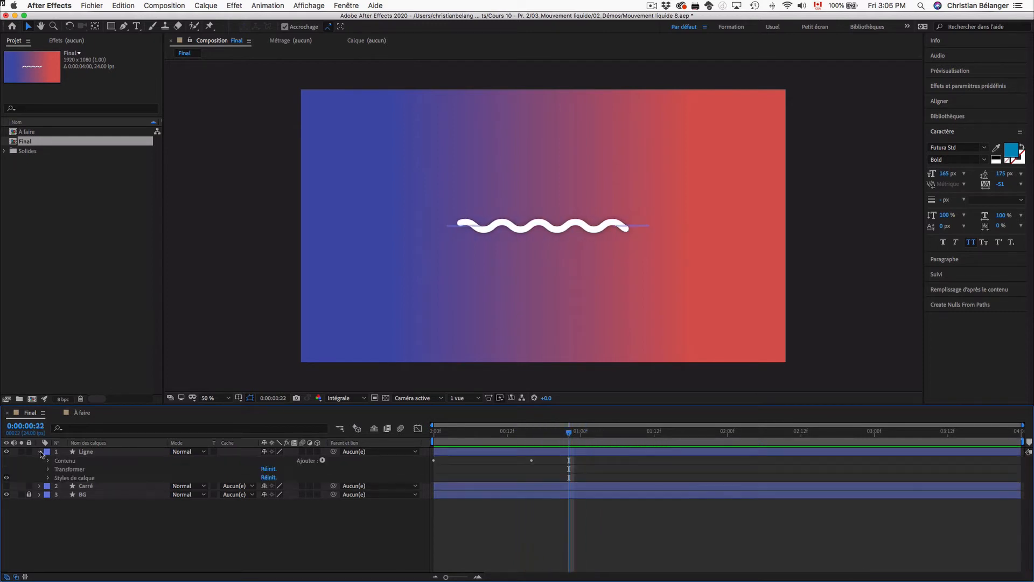
pyautogui.click(48, 469)
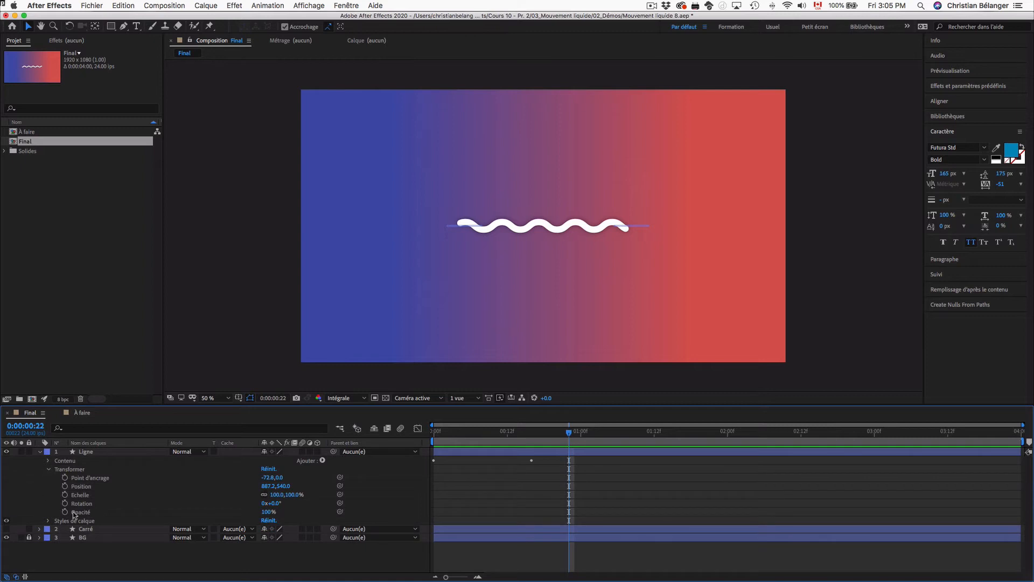
pyautogui.click(48, 469)
pyautogui.click(48, 461)
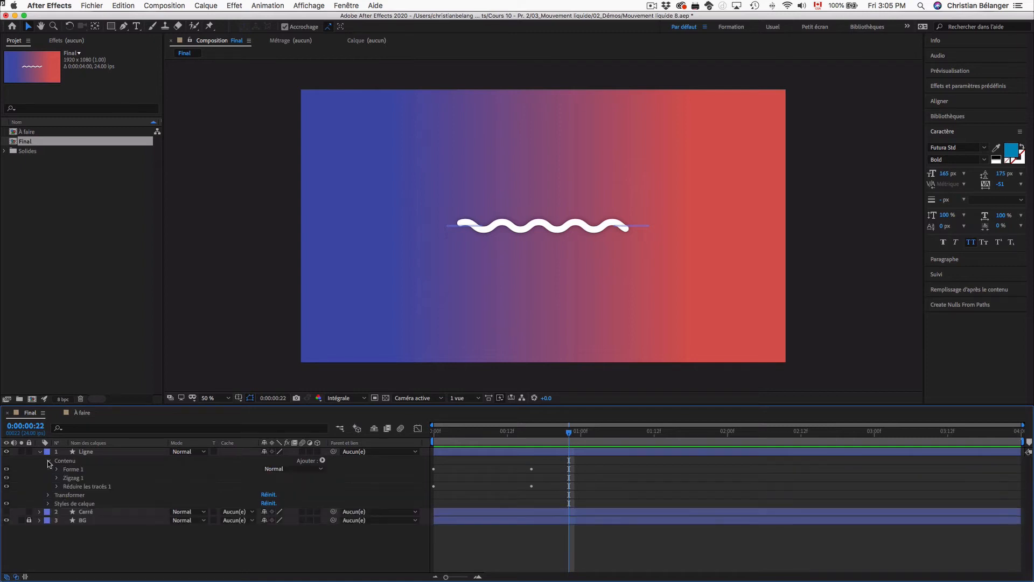
pyautogui.click(77, 487)
pyautogui.moveTo(535, 434); pyautogui.dragTo(424, 431)
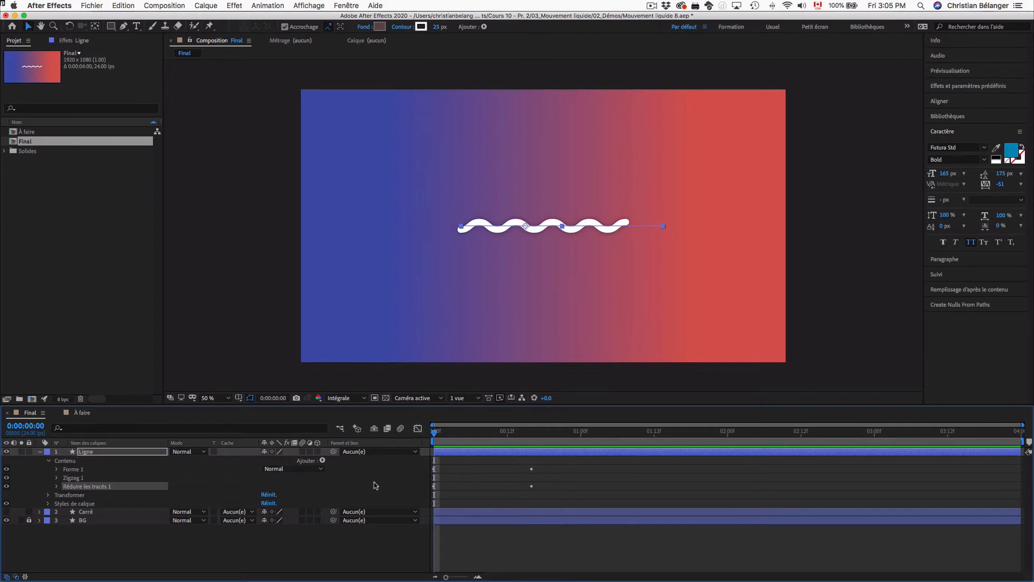
# Step: Reveal the Ligne layer's keyframed properties and scrub the start of the animation to examine the position keyframes
pyautogui.press('u')
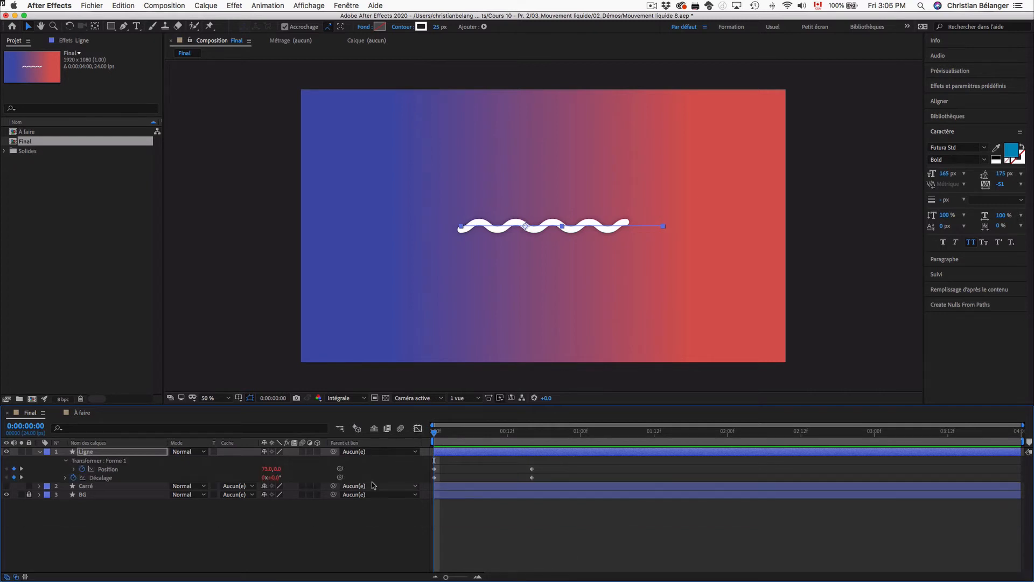
pyautogui.click(114, 469)
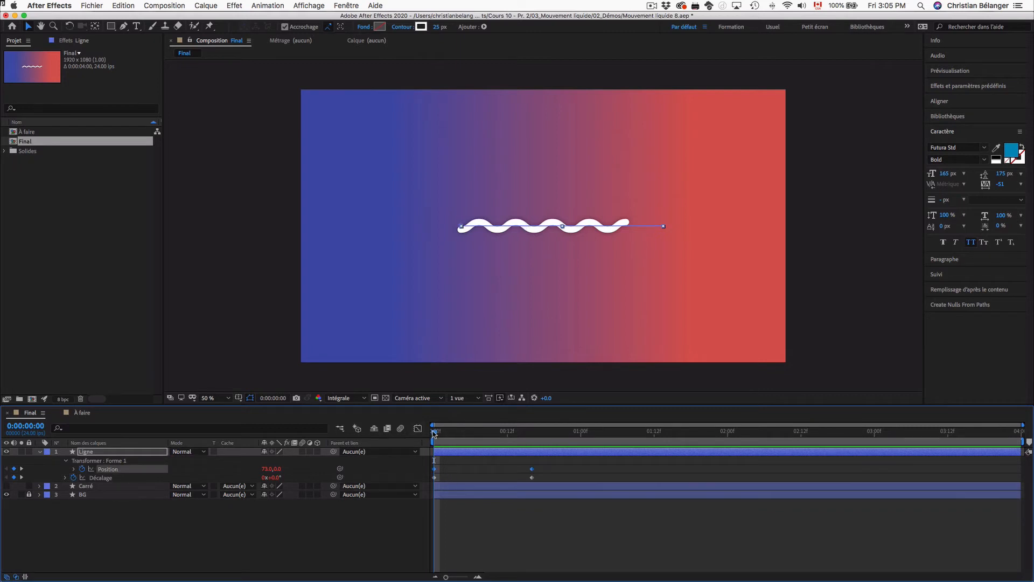
pyautogui.moveTo(446, 431); pyautogui.dragTo(419, 430)
# Step: Return to the À faire composition and add a Réduire les tracés operator to the Vague layer's contents
pyautogui.doubleClick(50, 132)
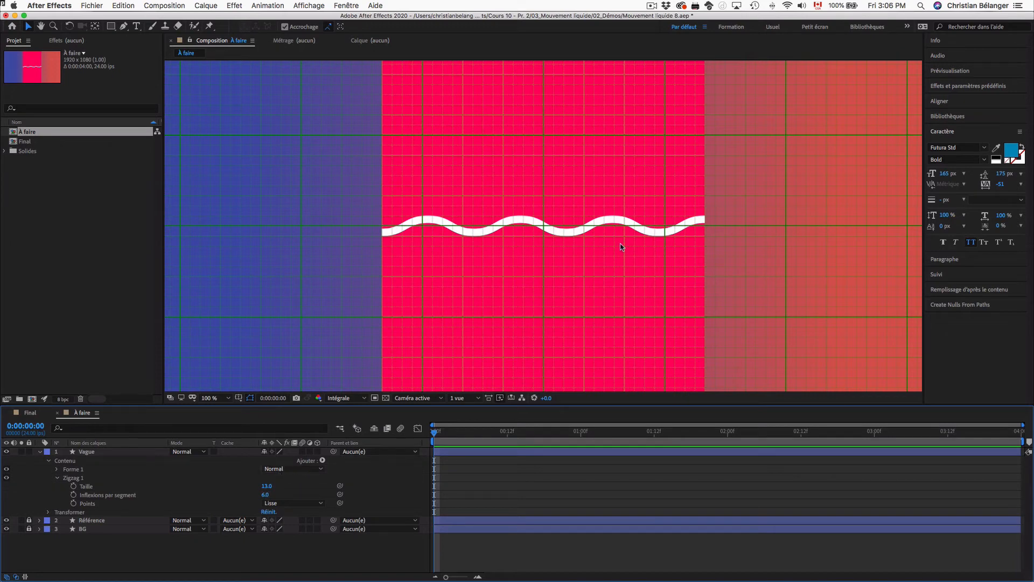
pyautogui.click(63, 461)
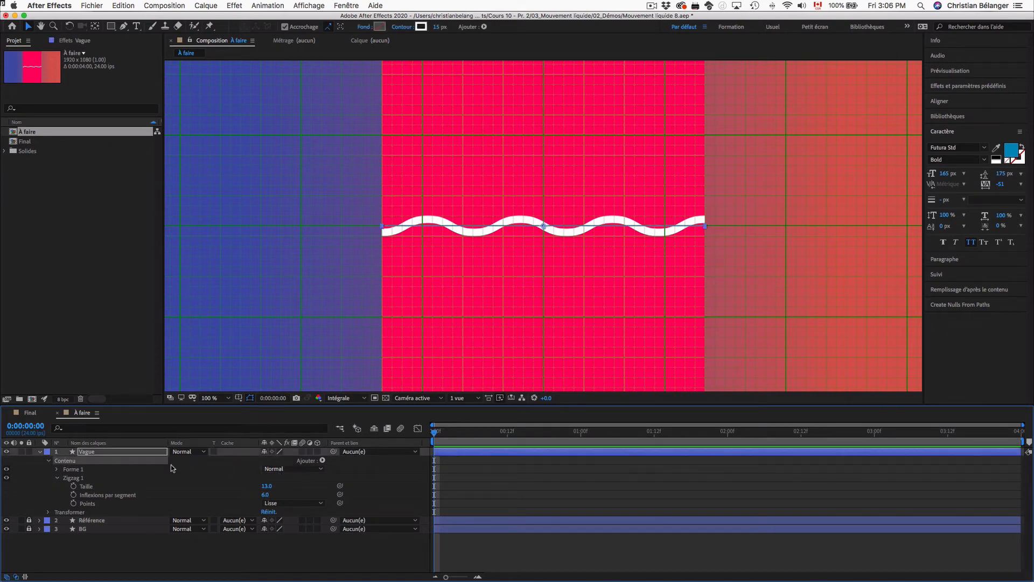
pyautogui.click(323, 461)
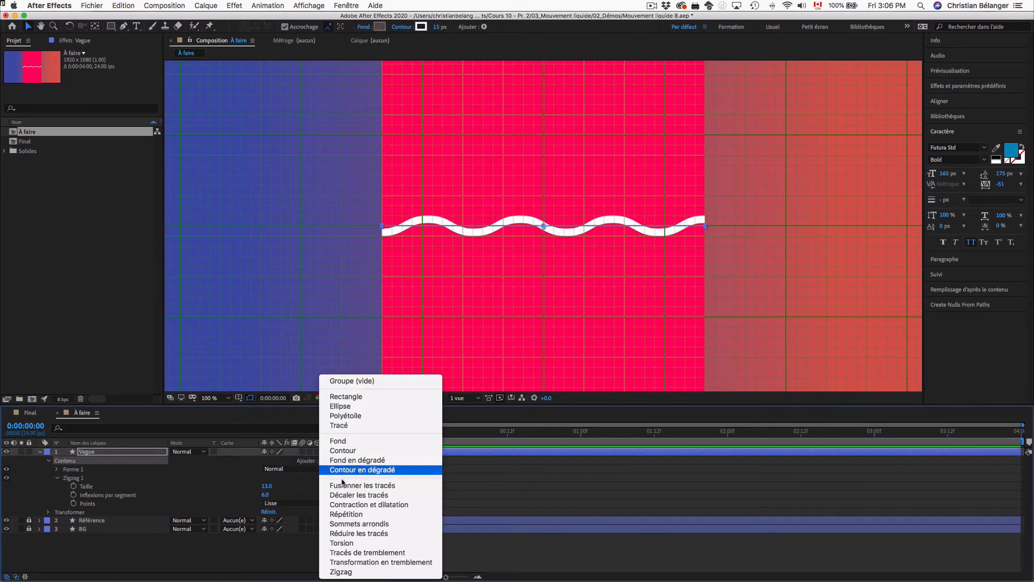
pyautogui.click(358, 533)
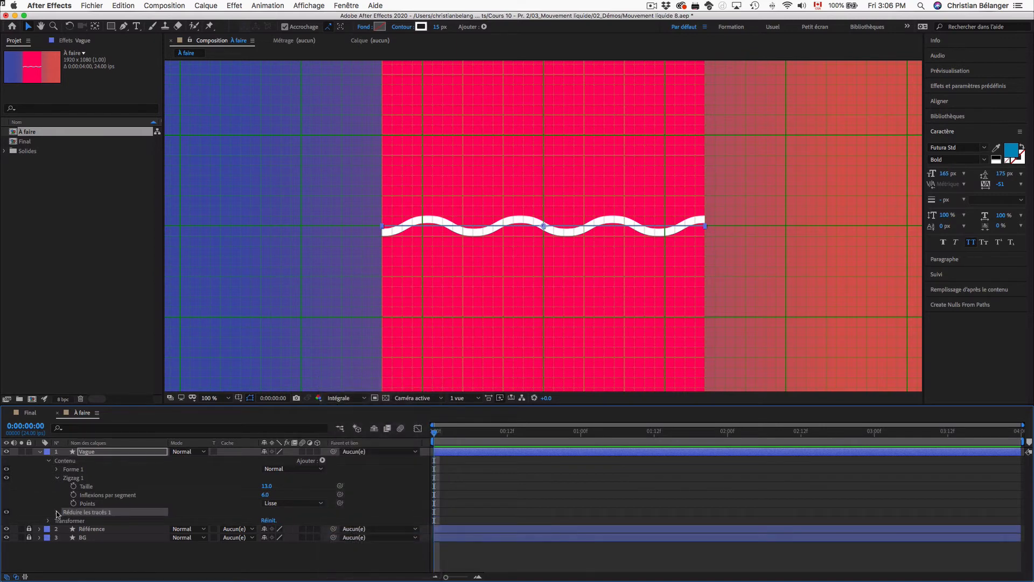
# Step: Set the end value (Fin) of the Vague layer's Réduire les tracés operator to 71%
pyautogui.click(57, 512)
pyautogui.click(86, 530)
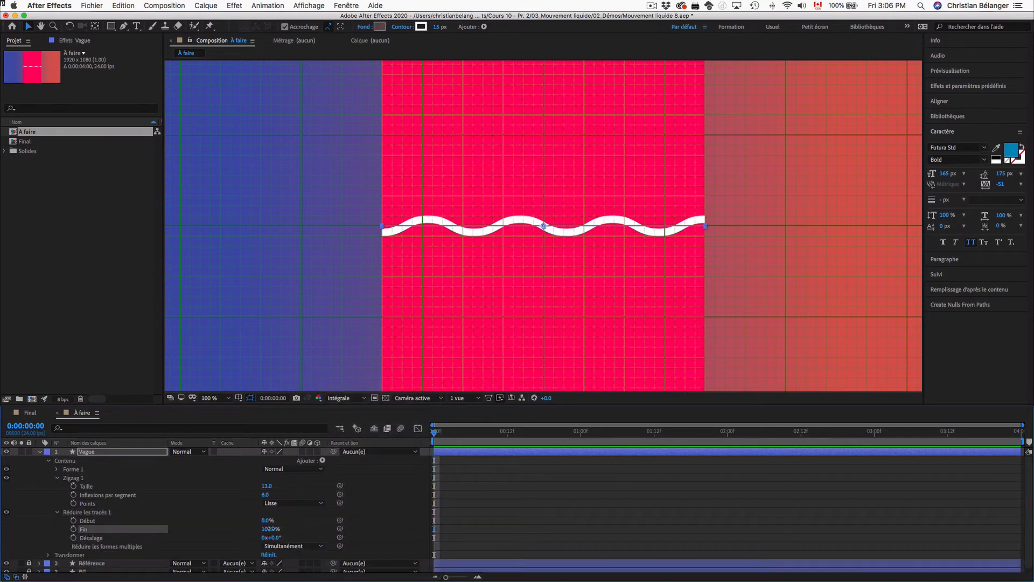
pyautogui.moveTo(269, 529); pyautogui.dragTo(265, 529)
pyautogui.moveTo(258, 528); pyautogui.dragTo(258, 530)
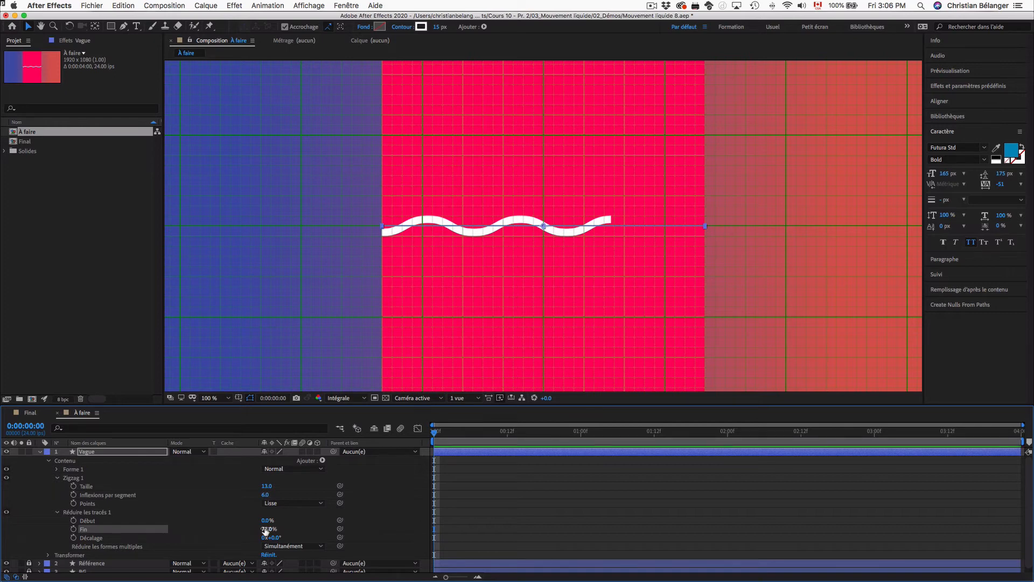
pyautogui.press('z')
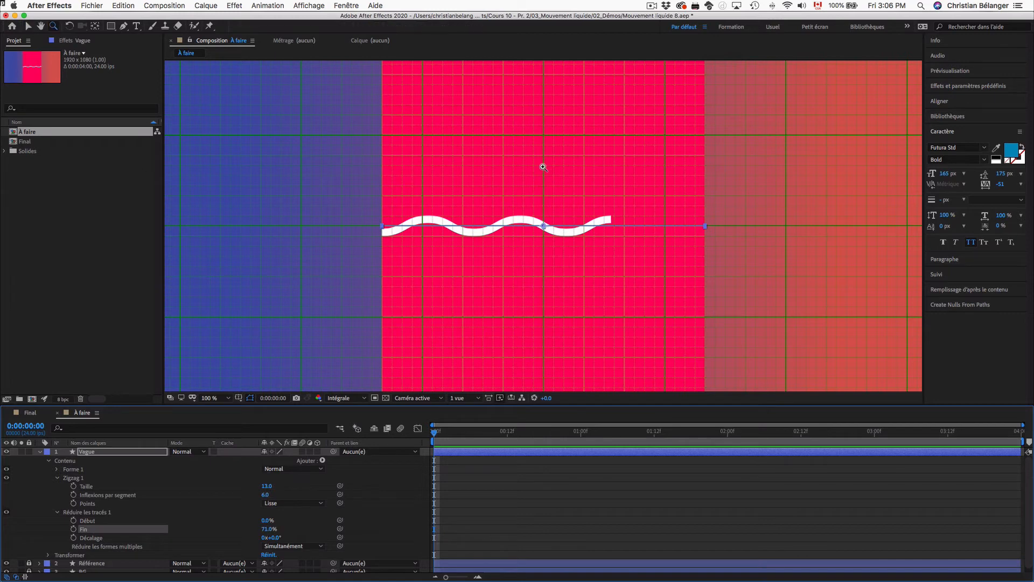
pyautogui.moveTo(543, 167); pyautogui.dragTo(724, 290)
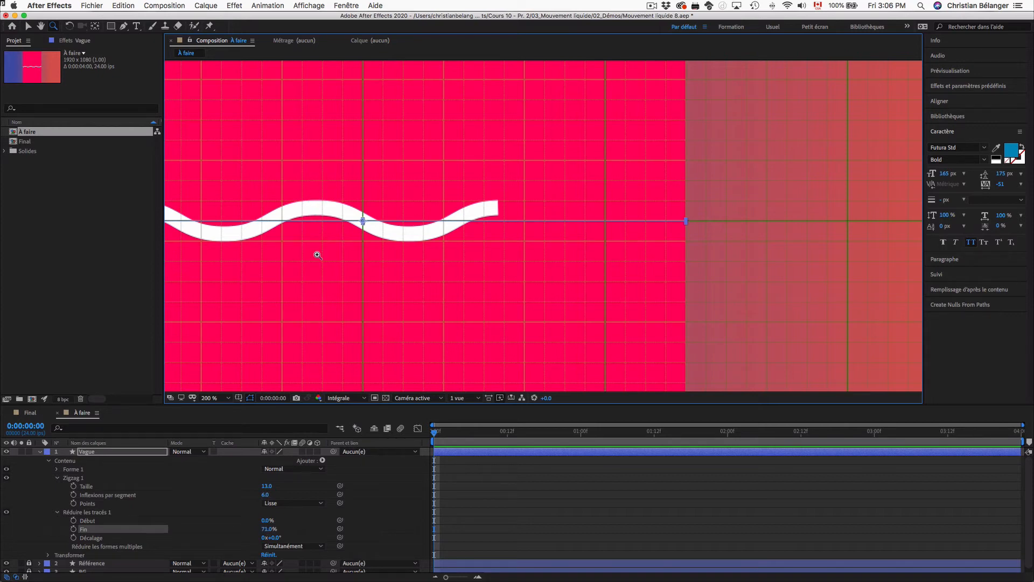
# Step: Set the Vague layer's end value (Fin) back to 100% and compare the full-length wave
pyautogui.moveTo(274, 529); pyautogui.dragTo(355, 544)
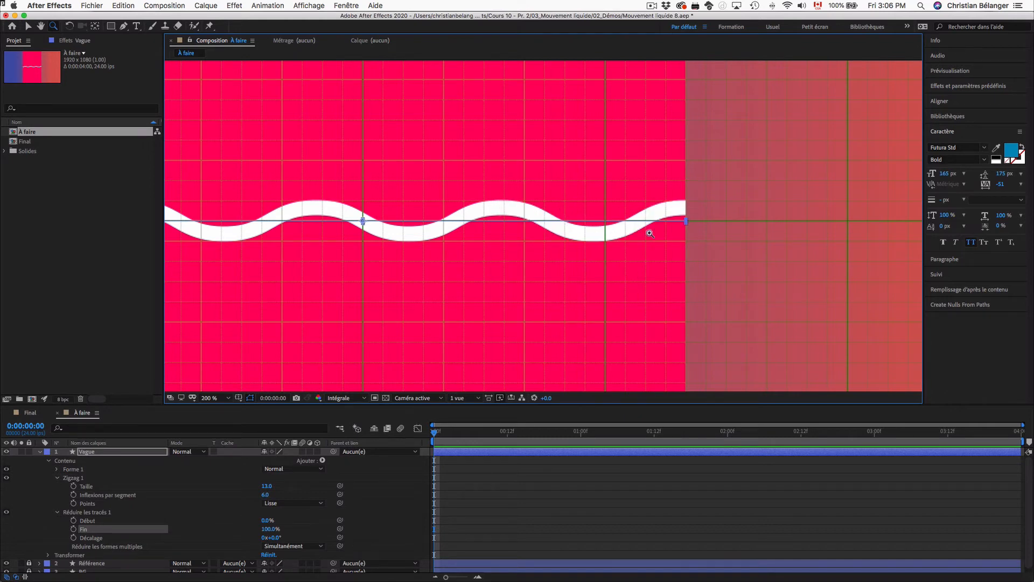
pyautogui.press(',')
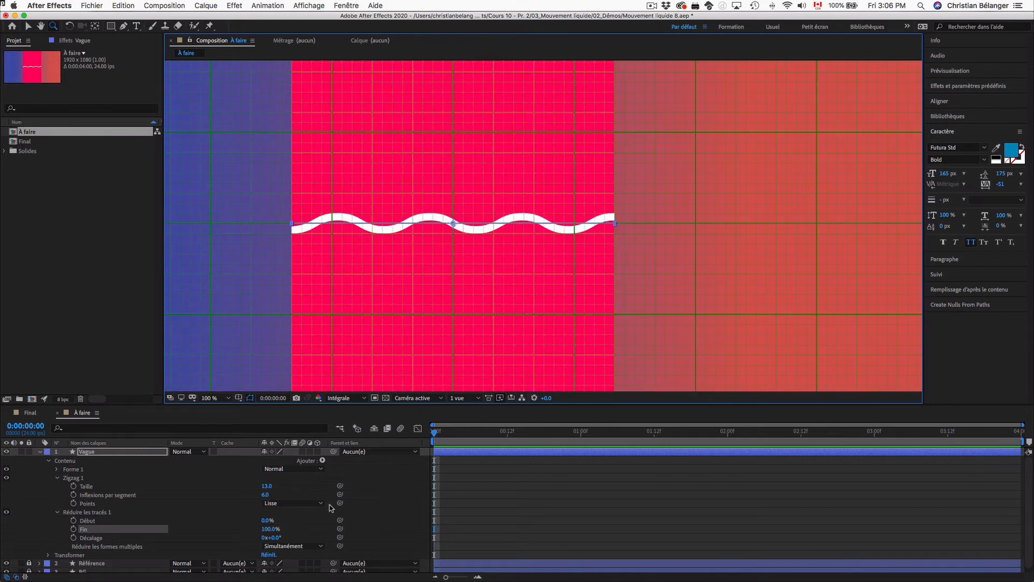
pyautogui.press('.')
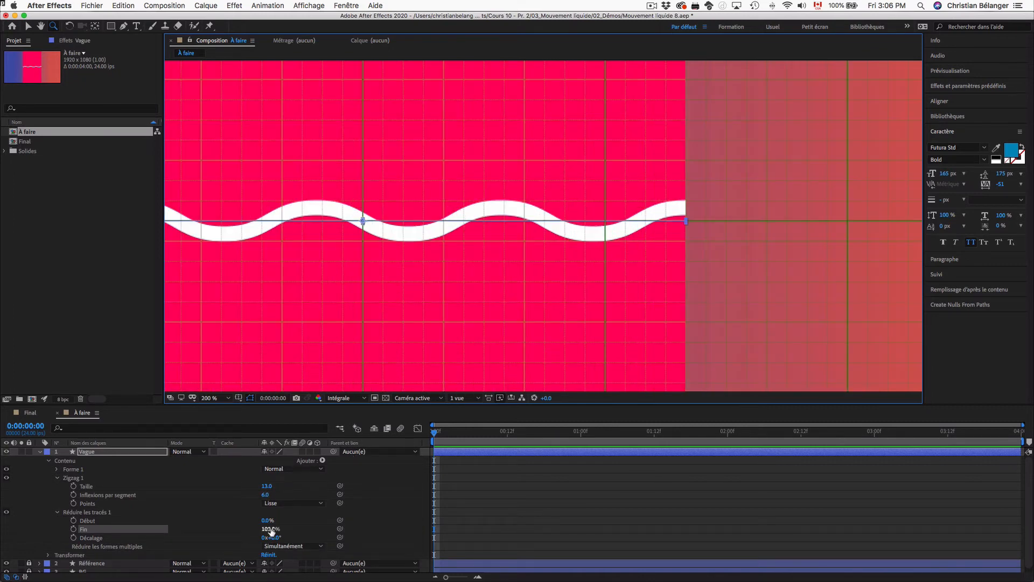
# Step: Set the Vague layer's end value (Fin) to 72% so the line ends squarely on a wave crest
pyautogui.moveTo(271, 531); pyautogui.dragTo(257, 529)
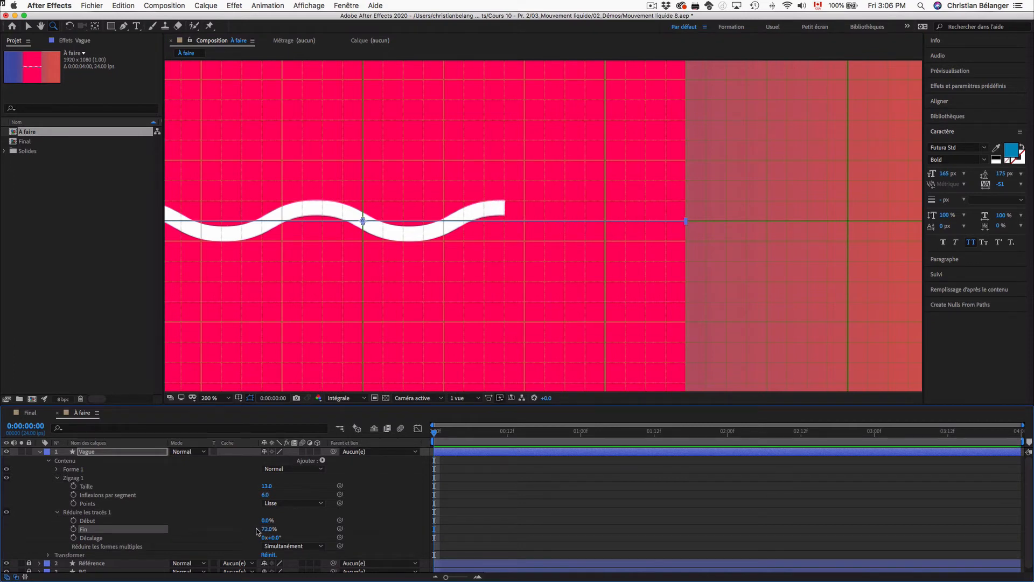
pyautogui.press('.')
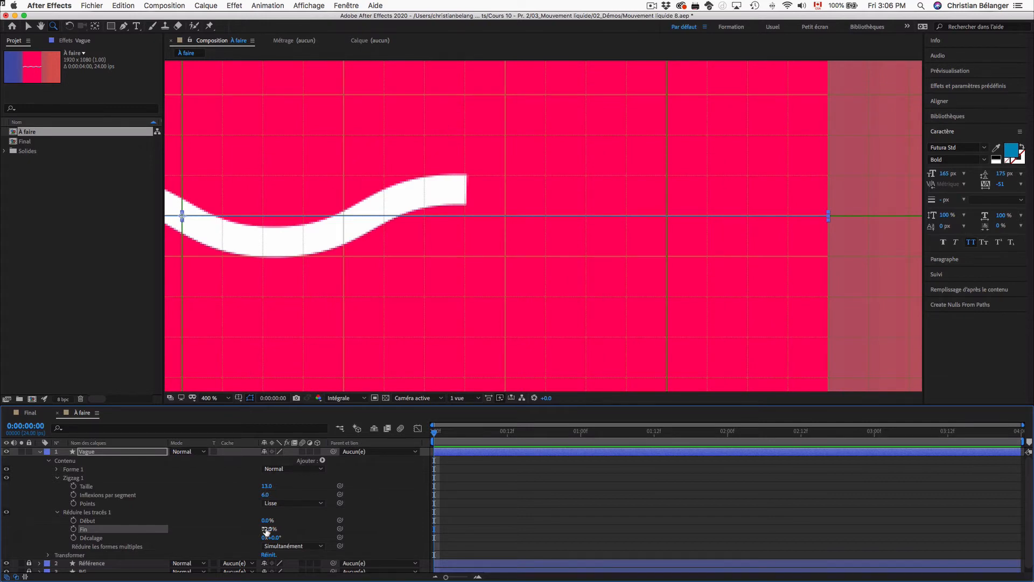
pyautogui.click(268, 530)
pyautogui.press('Down')
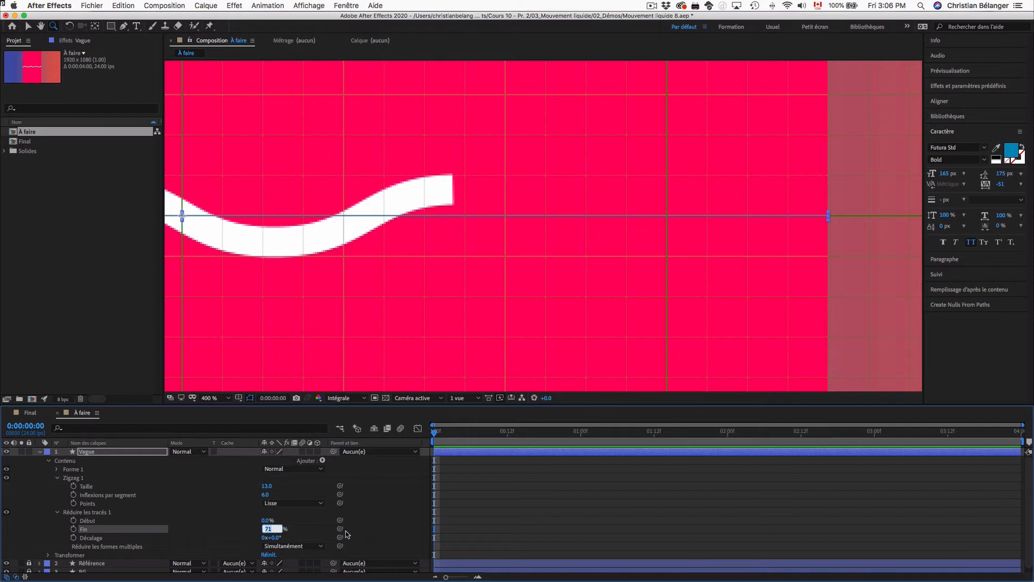
pyautogui.press('Up')
pyautogui.press('Up')
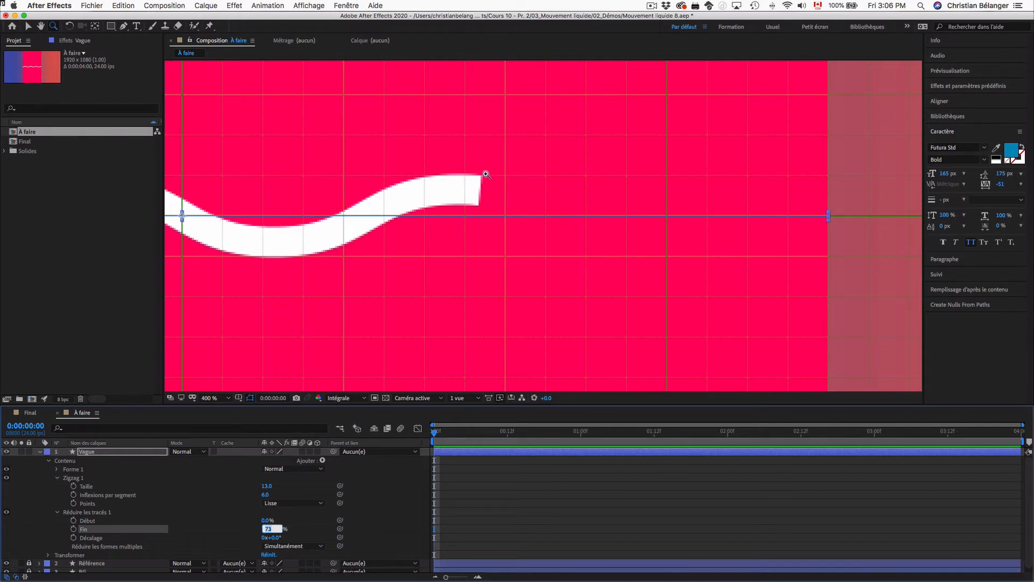
pyautogui.press('Down')
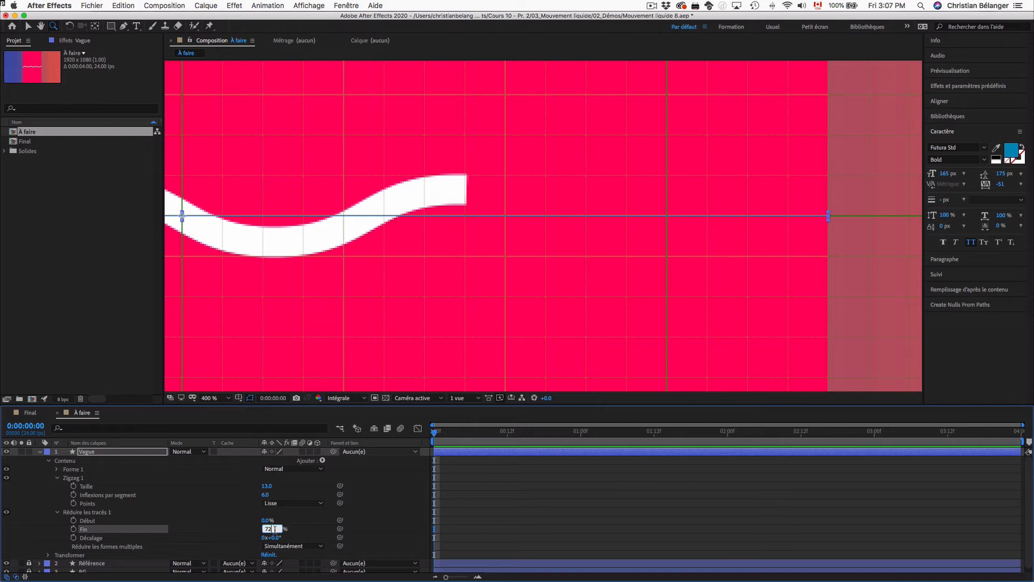
pyautogui.press('Return')
# Step: Set the Décalage of Réduire les tracés to 101° so the trimmed wave reaches the far end of the path
pyautogui.press(',')
pyautogui.press('space')
pyautogui.moveTo(349, 243); pyautogui.dragTo(552, 232)
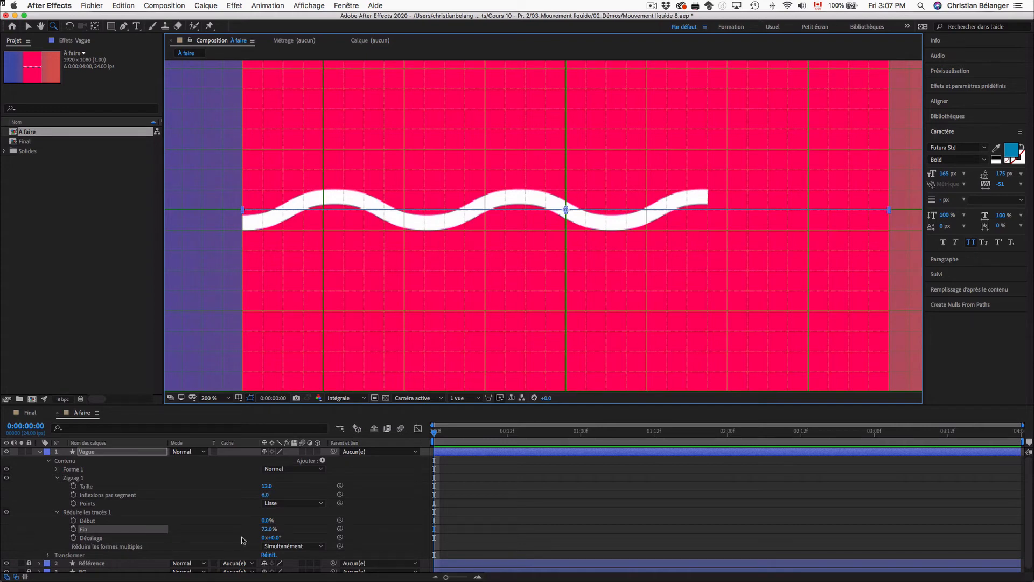
pyautogui.moveTo(274, 537); pyautogui.dragTo(324, 534)
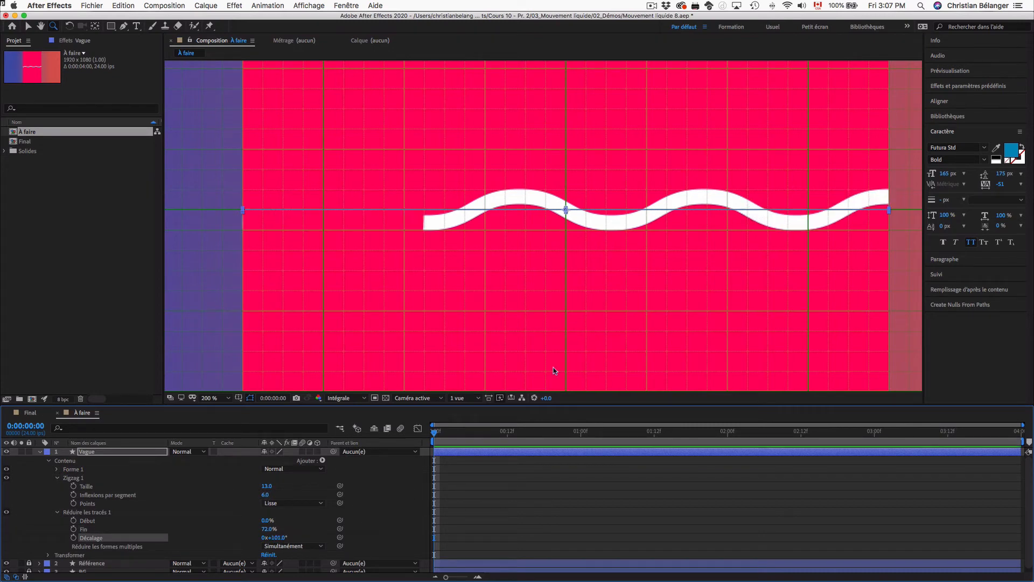
pyautogui.moveTo(855, 155); pyautogui.dragTo(903, 257)
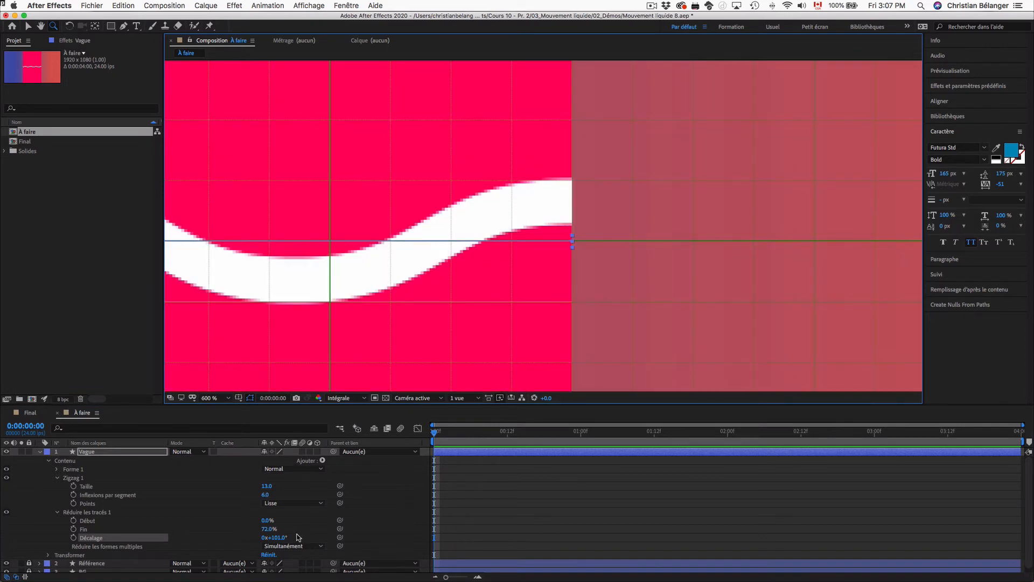
# Step: Try neighbouring Décalage values for the trimmed wave's end and return it to 101°
pyautogui.click(278, 537)
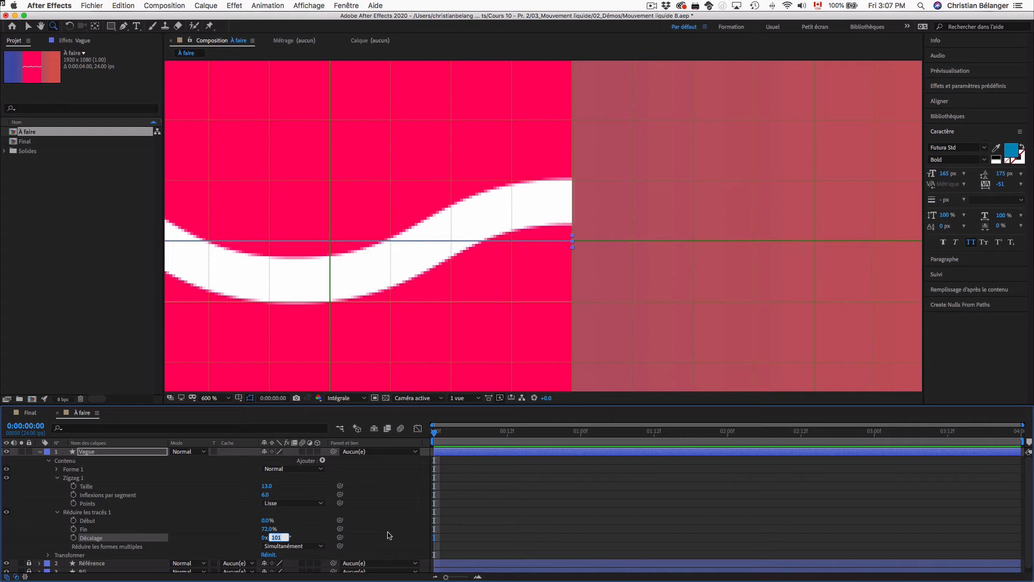
pyautogui.write('200')
pyautogui.press('Return')
pyautogui.click(276, 539)
pyautogui.press('Down')
pyautogui.press('Up')
pyautogui.press('Down')
pyautogui.press('Down')
pyautogui.press('Down')
pyautogui.press('Up')
pyautogui.press('Return')
# Step: Set the line cap (Extrémité de ligne) of Contour 1 in the Vague layer's Forme 1 to Extrémité arrondie
pyautogui.press(',')
pyautogui.press(',')
pyautogui.press(',')
pyautogui.press('space')
pyautogui.moveTo(462, 232); pyautogui.dragTo(523, 235)
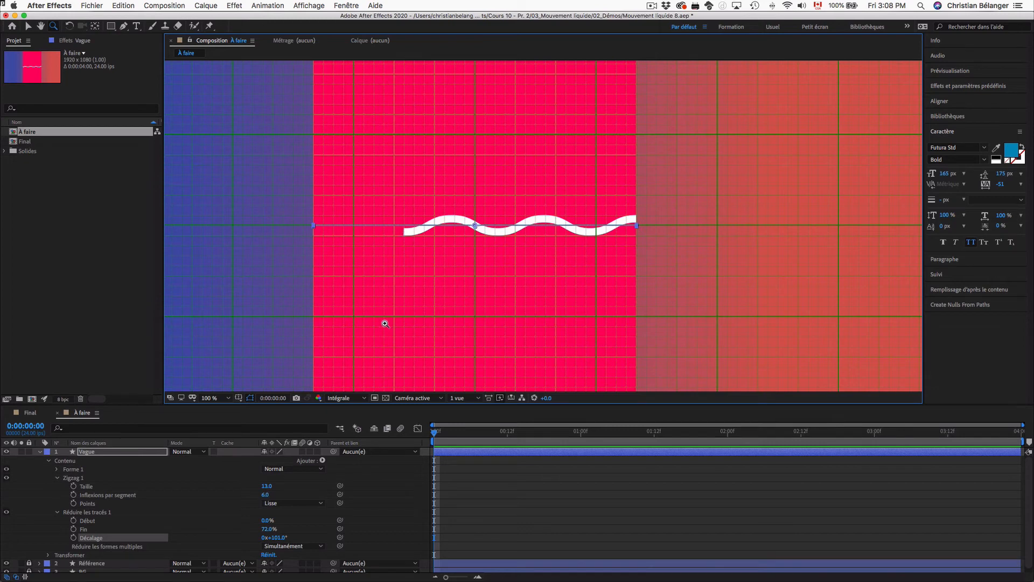
pyautogui.click(58, 512)
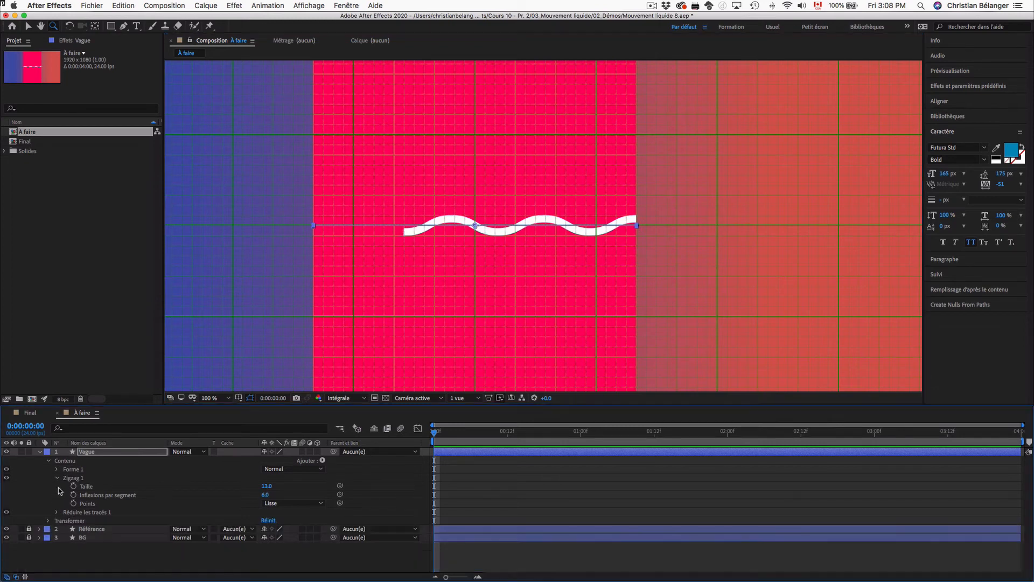
pyautogui.click(59, 478)
pyautogui.click(57, 469)
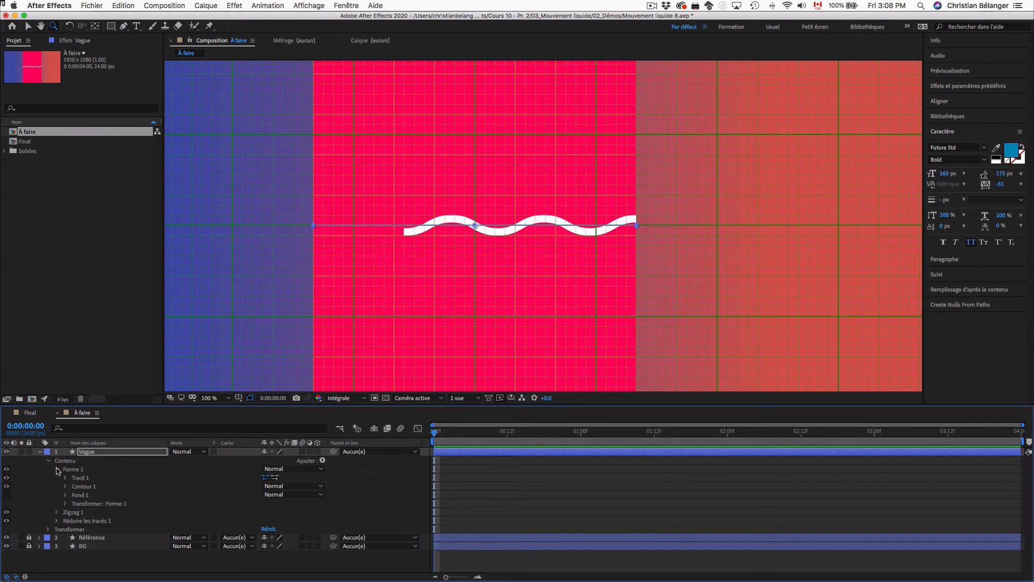
pyautogui.click(65, 486)
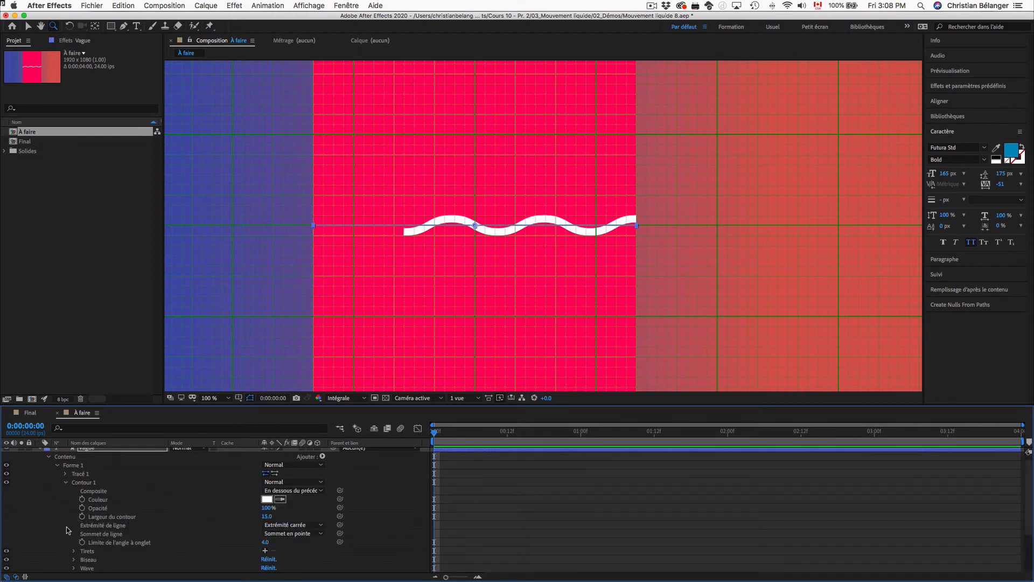
pyautogui.click(110, 526)
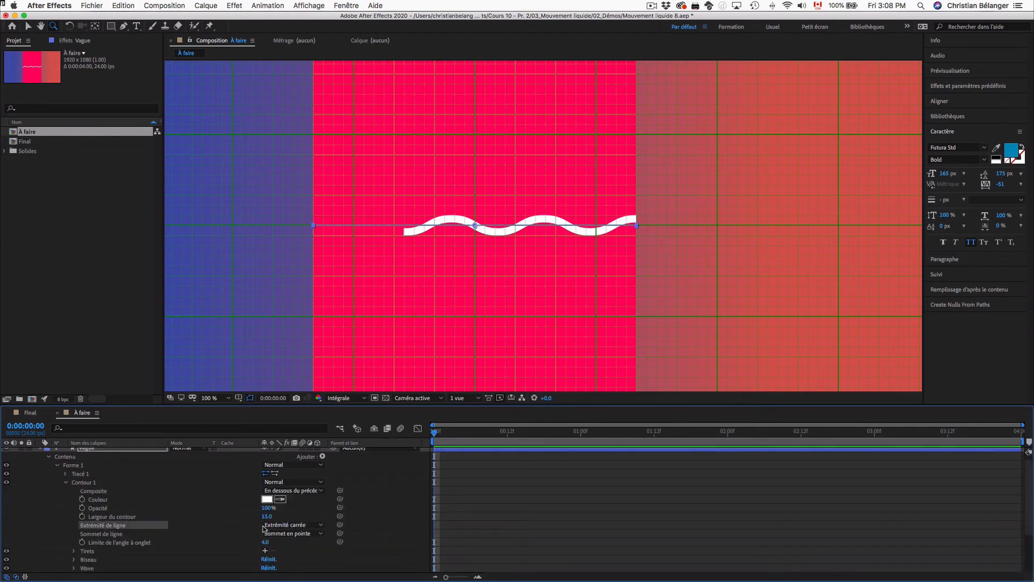
pyautogui.click(314, 528)
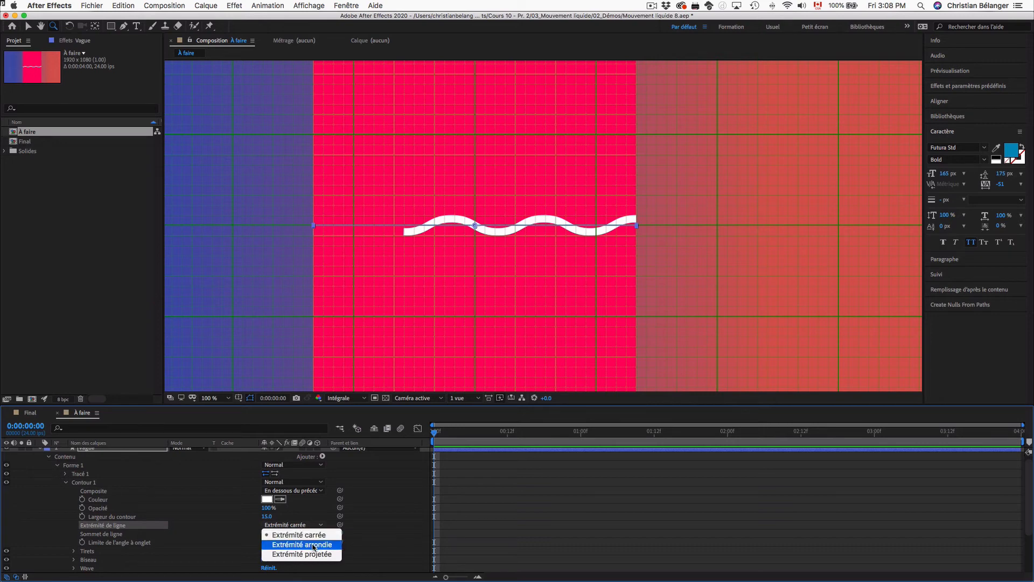
pyautogui.click(314, 546)
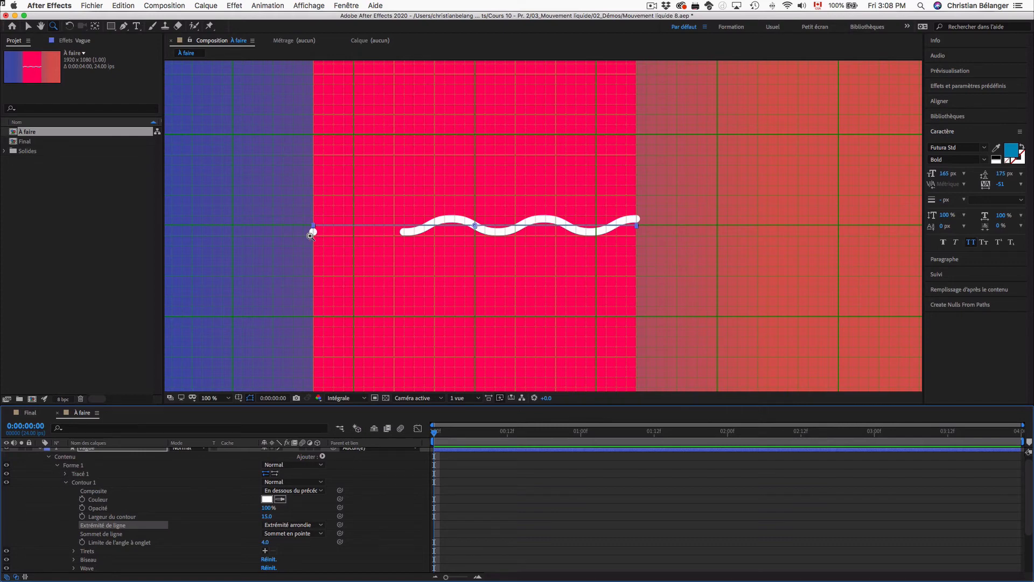
# Step: Fine-tune the Décalage of Réduire les tracés to 100.8° to remove the stray dot at the path's start
pyautogui.click(66, 483)
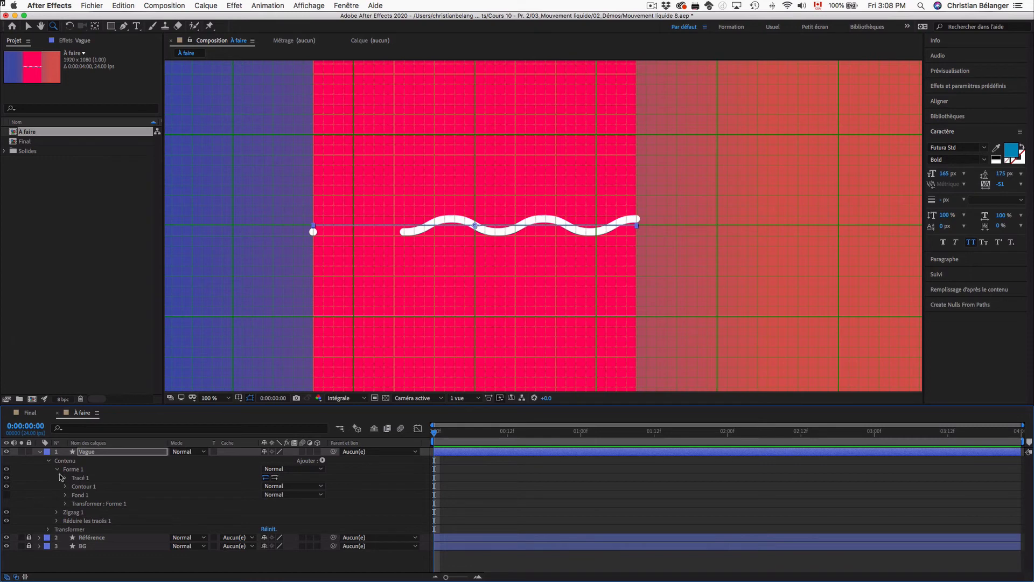
pyautogui.click(58, 470)
pyautogui.click(57, 487)
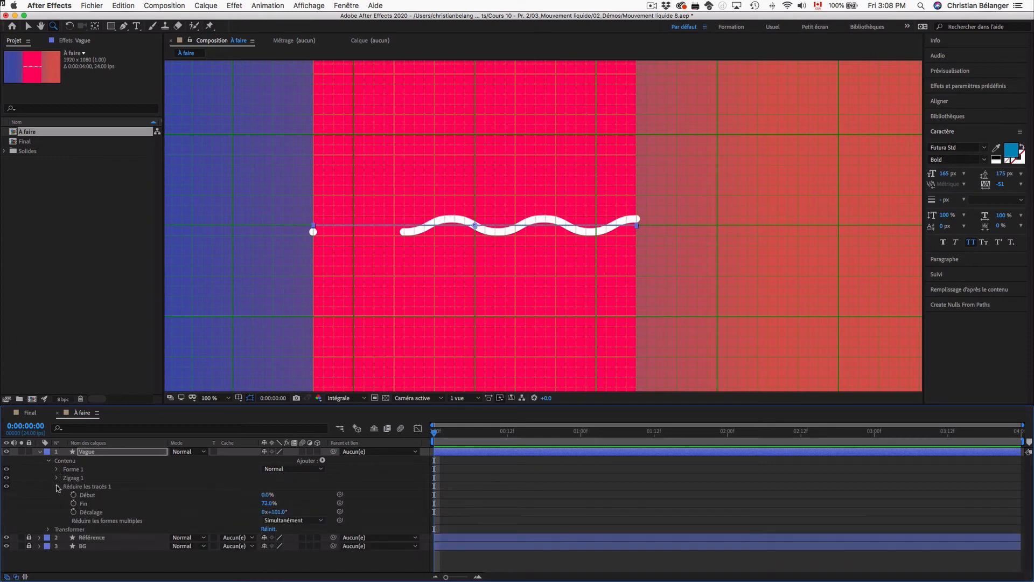
pyautogui.click(99, 512)
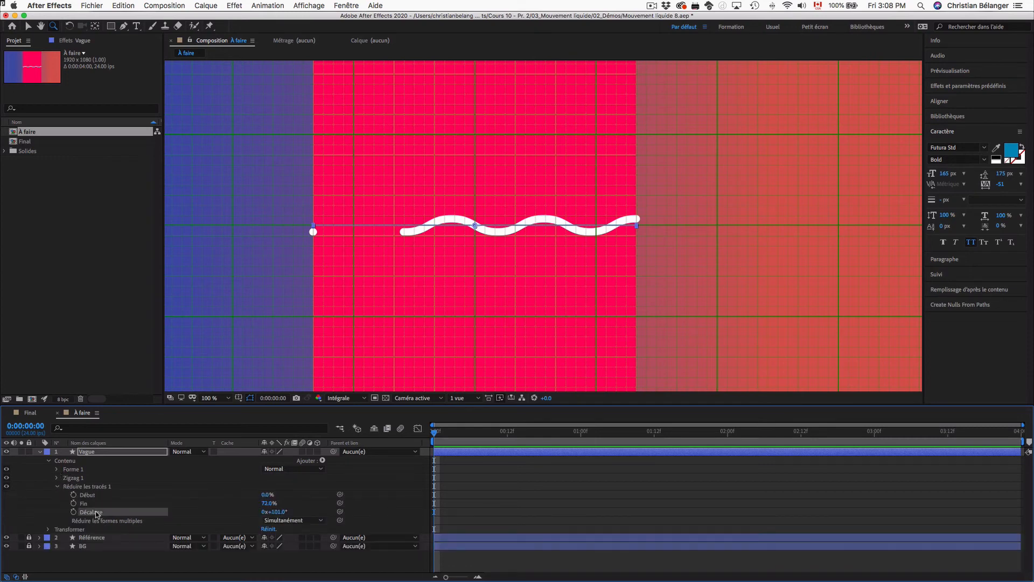
pyautogui.click(283, 512)
pyautogui.press('Down')
pyautogui.press('Up')
pyautogui.click(281, 512)
pyautogui.press('Down')
pyautogui.press('Up')
pyautogui.write('100.9')
pyautogui.press('Return')
pyautogui.click(285, 512)
pyautogui.write('100.8')
pyautogui.press('Return')
# Step: Create a keyframe for the 100.8° Décalage and move it to 0:00:00:12
pyautogui.click(74, 512)
pyautogui.moveTo(435, 433); pyautogui.dragTo(508, 434)
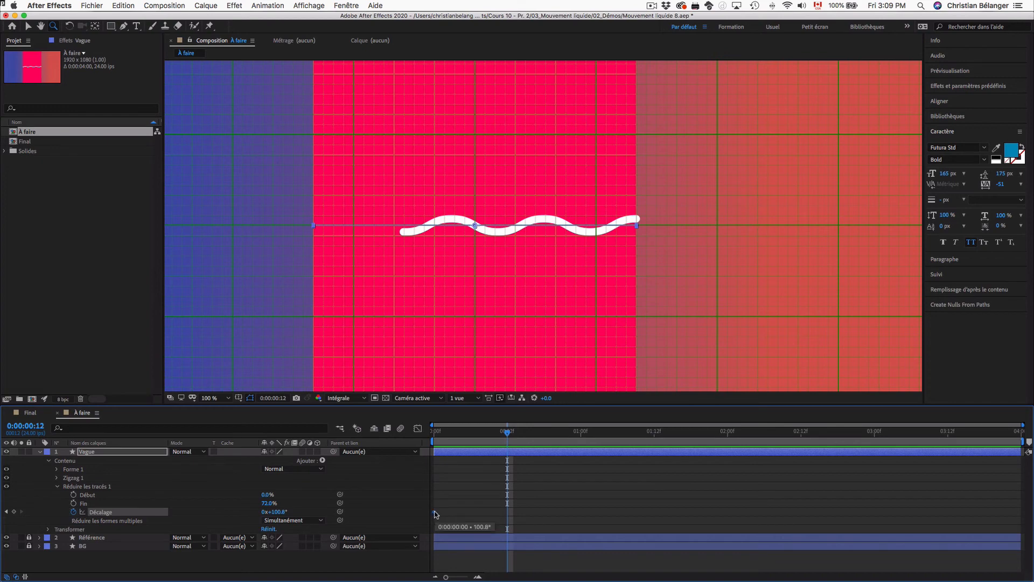
pyautogui.moveTo(435, 512); pyautogui.dragTo(506, 513)
# Step: Keyframe the Décalage at 0° at 0:00:00:00 and scrub the start of the animation
pyautogui.click(465, 431)
pyautogui.moveTo(452, 436); pyautogui.dragTo(434, 433)
pyautogui.click(278, 511)
pyautogui.write('0')
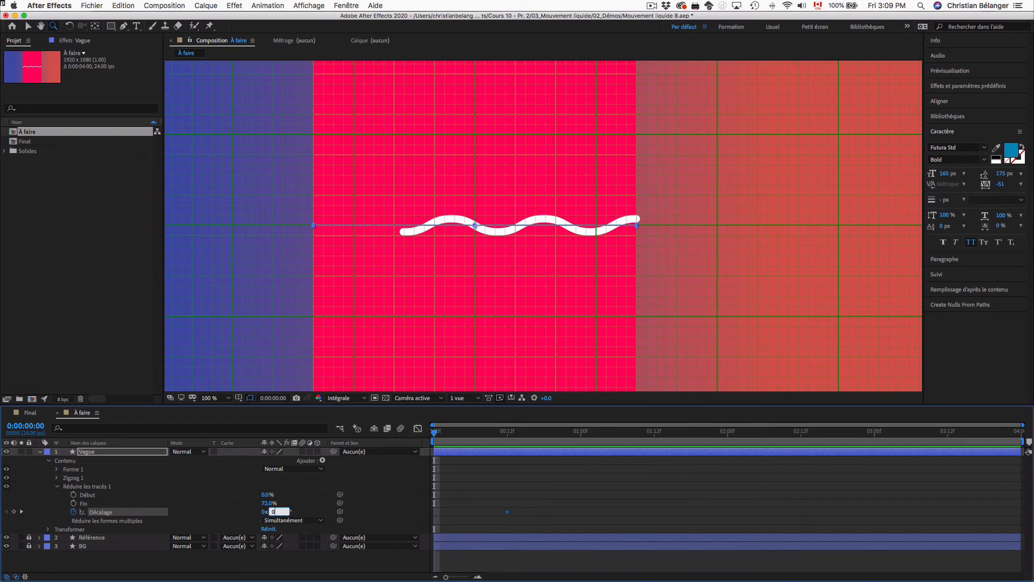
pyautogui.press('Return')
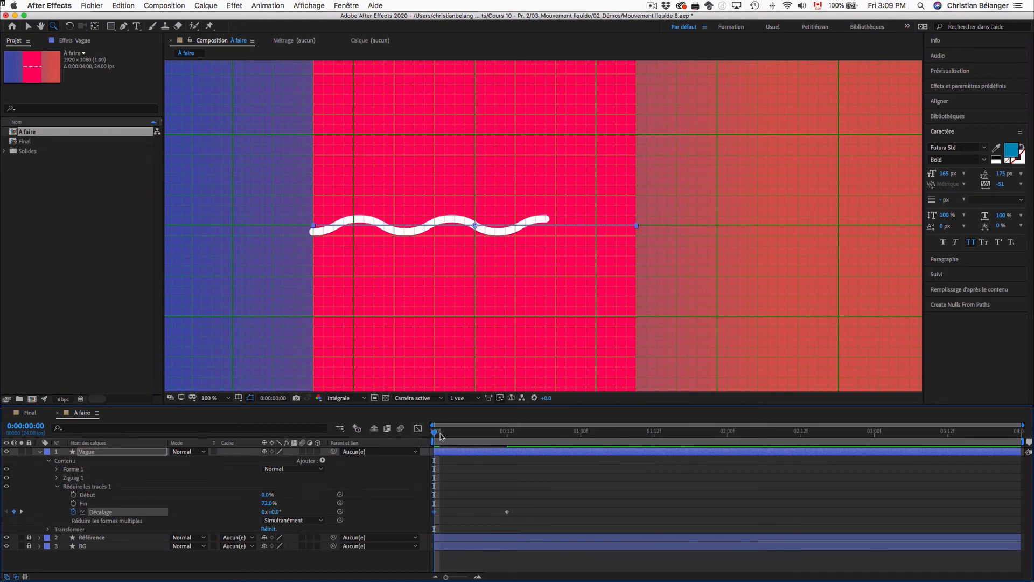
pyautogui.moveTo(440, 436); pyautogui.dragTo(404, 434)
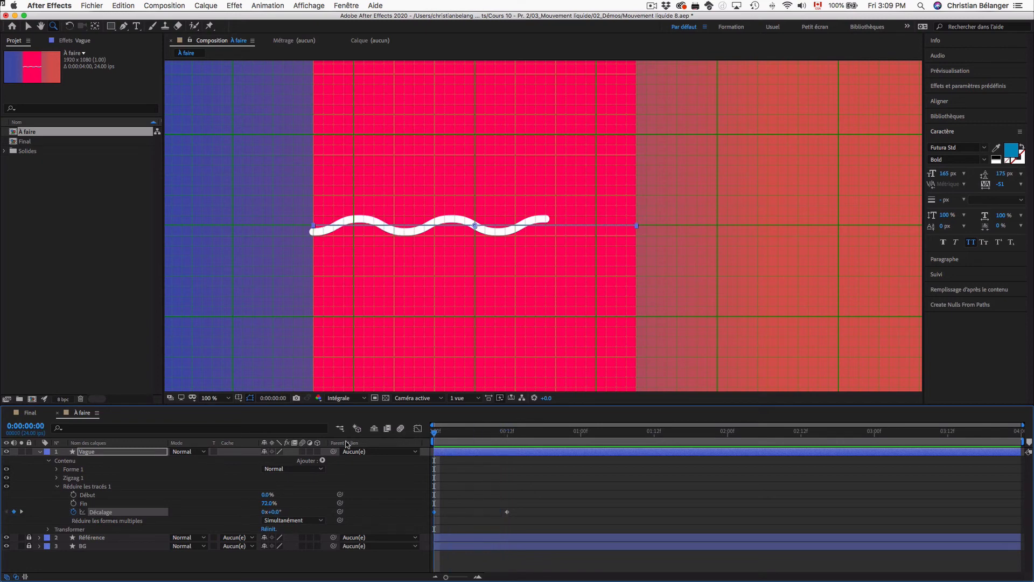
# Step: Reveal the Vague layer's Position with its keyframed Décalage and keyframe Position at 1050, 540 at 0:00:00:00
pyautogui.click(98, 451)
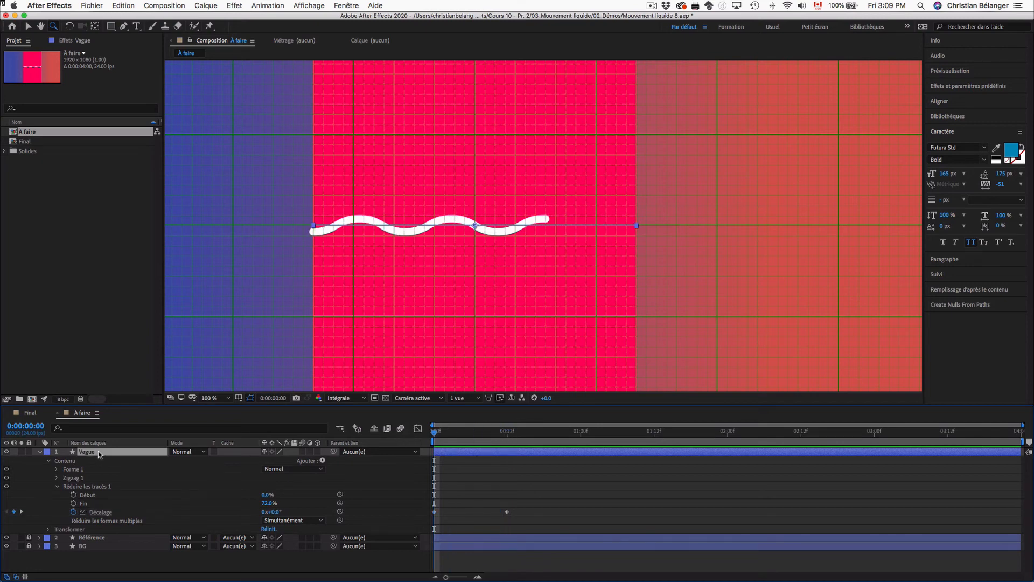
pyautogui.press('p')
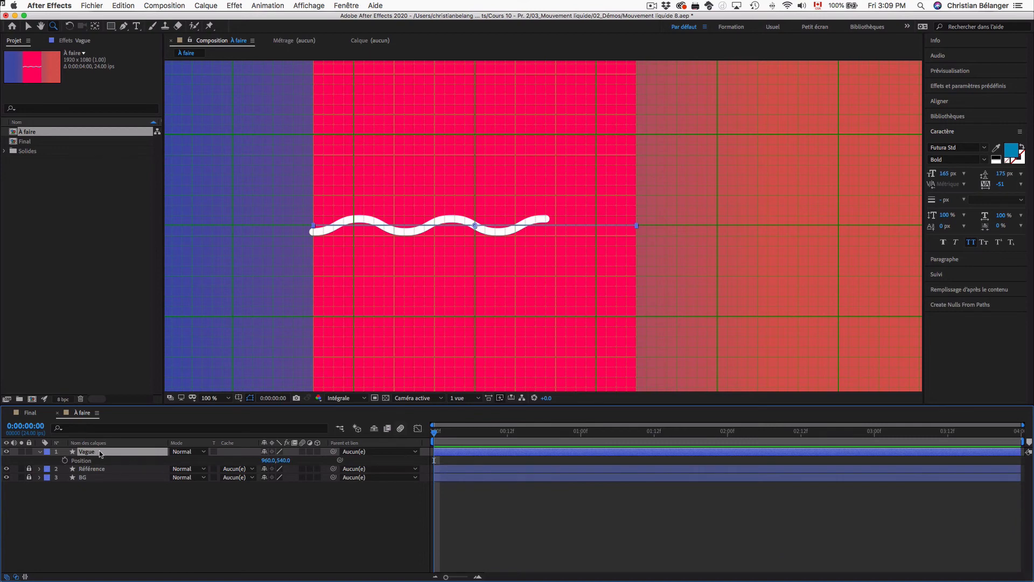
pyautogui.hotkey('shift', 'u')
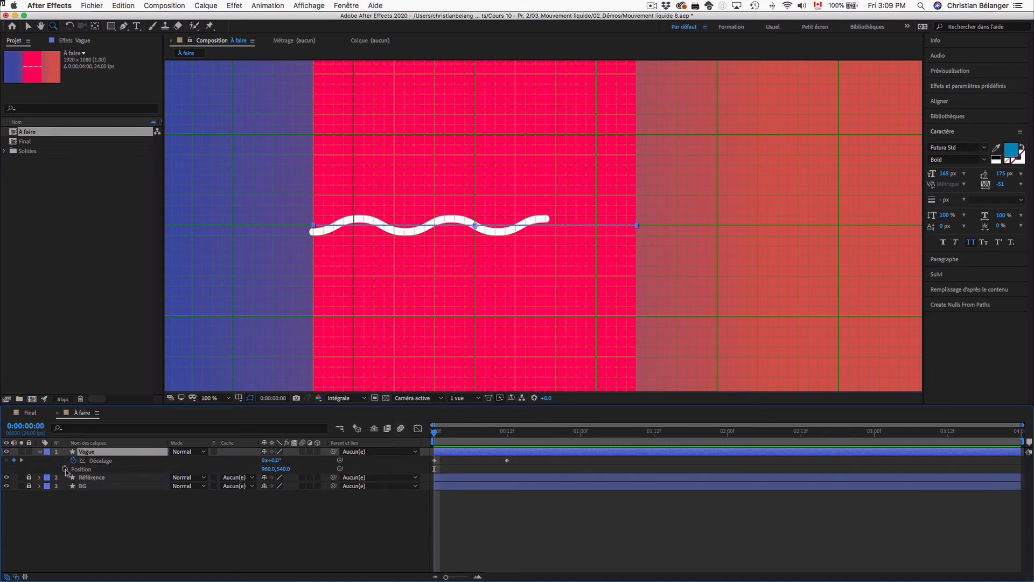
pyautogui.click(65, 469)
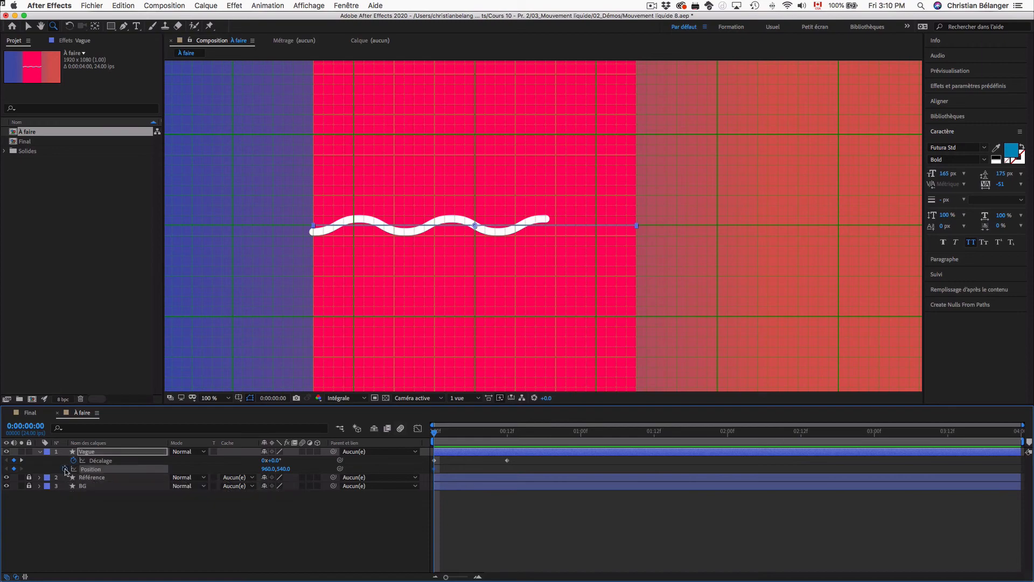
pyautogui.press('.')
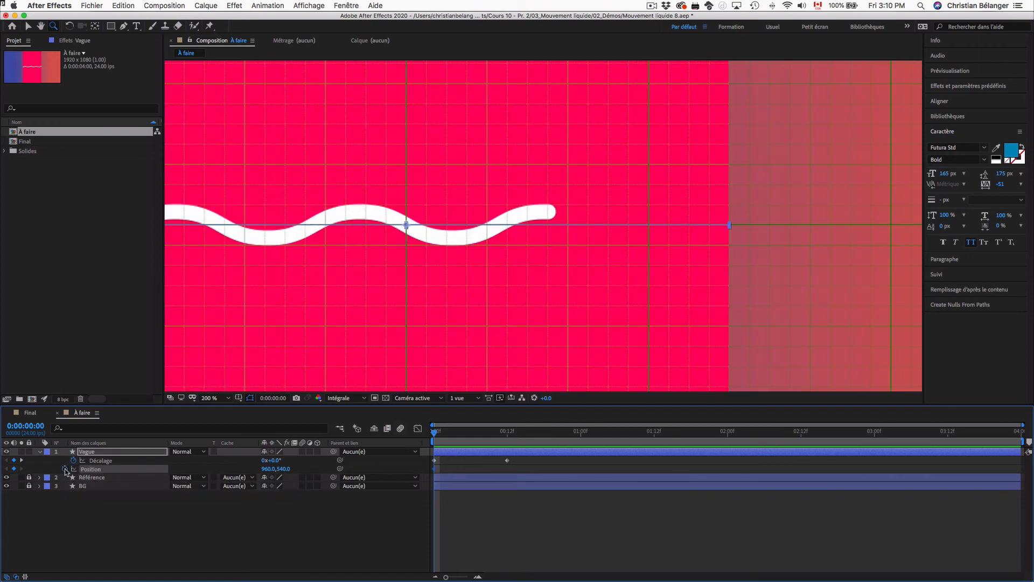
pyautogui.press('h')
pyautogui.moveTo(339, 277); pyautogui.dragTo(476, 269)
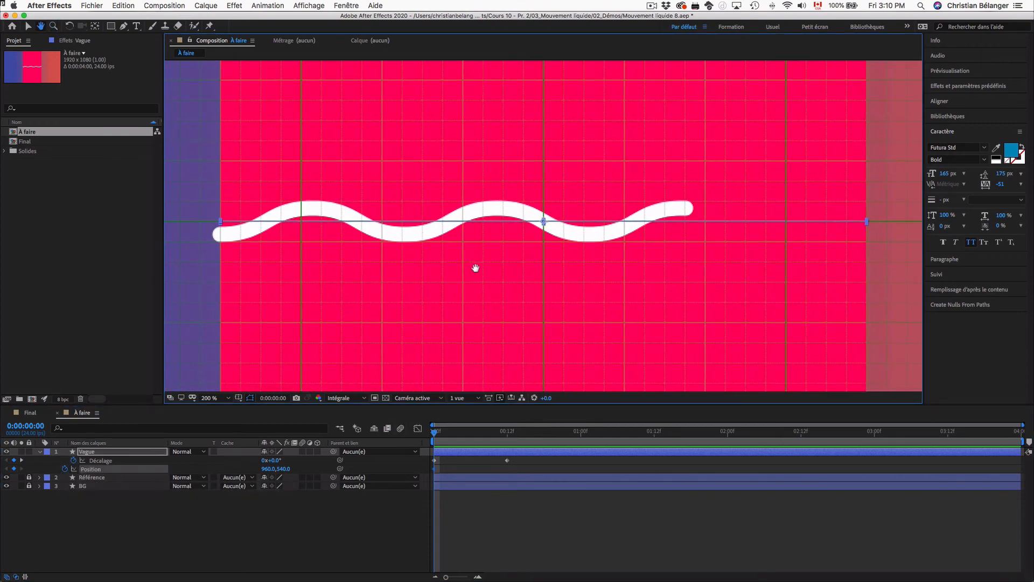
pyautogui.moveTo(268, 469); pyautogui.dragTo(313, 469)
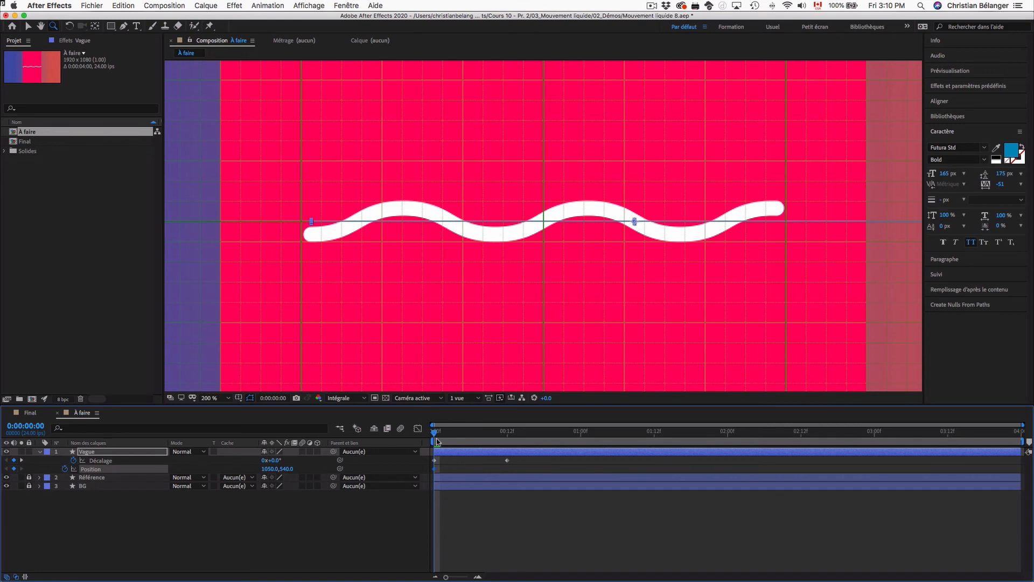
# Step: Set the Vague layer's Position to 871, 540 at 0:00:00:12 to counter the wave's forward travel
pyautogui.moveTo(436, 433); pyautogui.dragTo(507, 434)
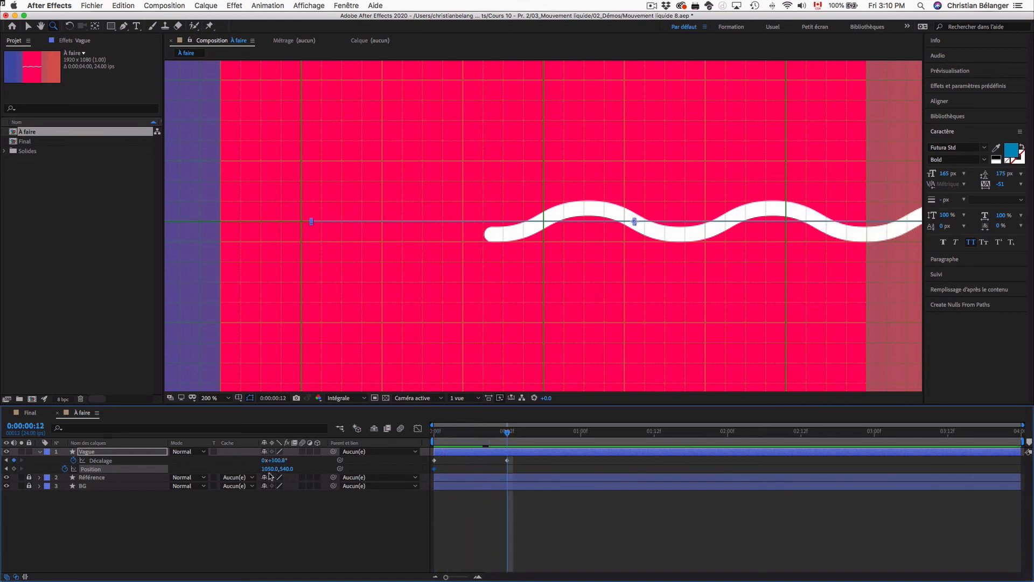
pyautogui.moveTo(271, 469); pyautogui.dragTo(178, 467)
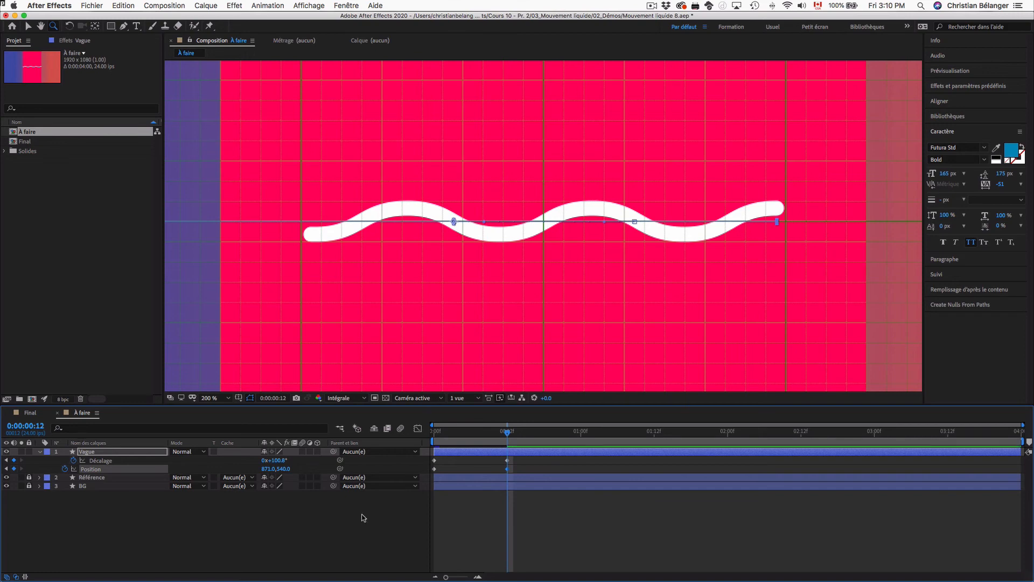
# Step: Play back the Vague animation from 0:00:00:00 and scrub its first twelve frames to check the wave's movement
pyautogui.moveTo(508, 432); pyautogui.dragTo(395, 433)
pyautogui.press('space')
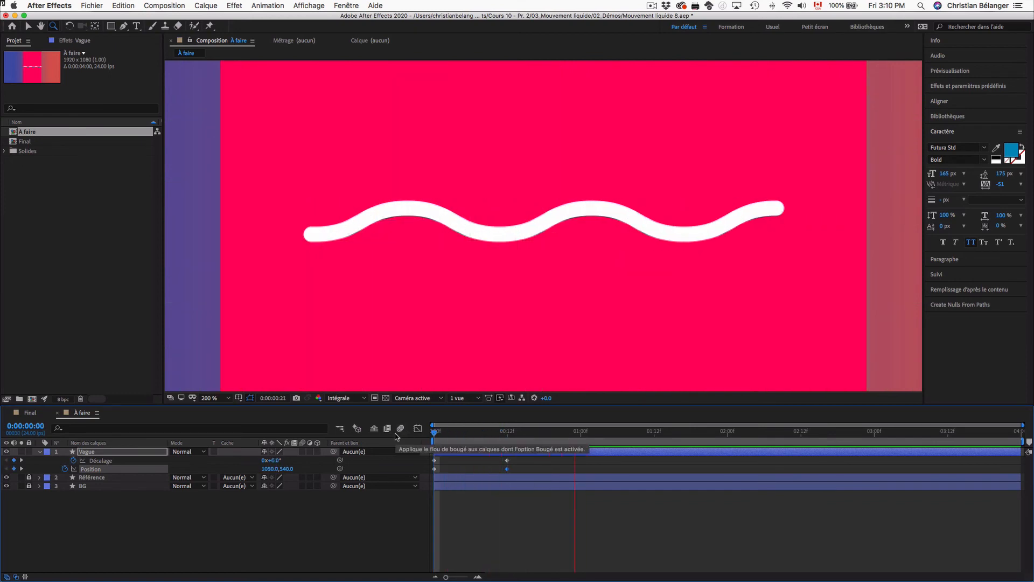
pyautogui.press('space')
pyautogui.moveTo(509, 433); pyautogui.dragTo(418, 429)
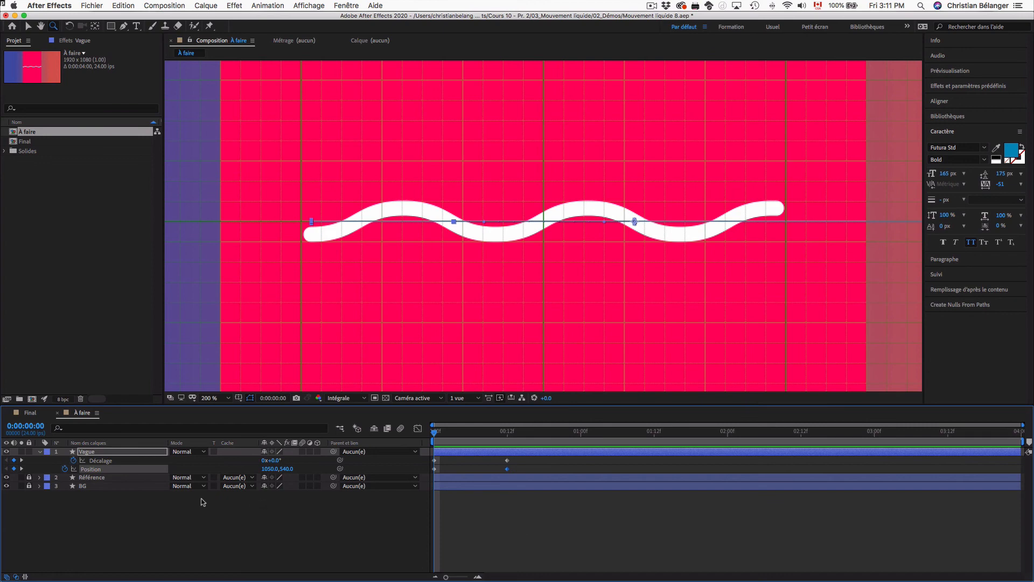
# Step: Add a loopOut() expression to the Vague layer's Position and scrub the start of the animation
pyautogui.keyDown('alt'); pyautogui.click(65, 468); pyautogui.keyUp('alt')
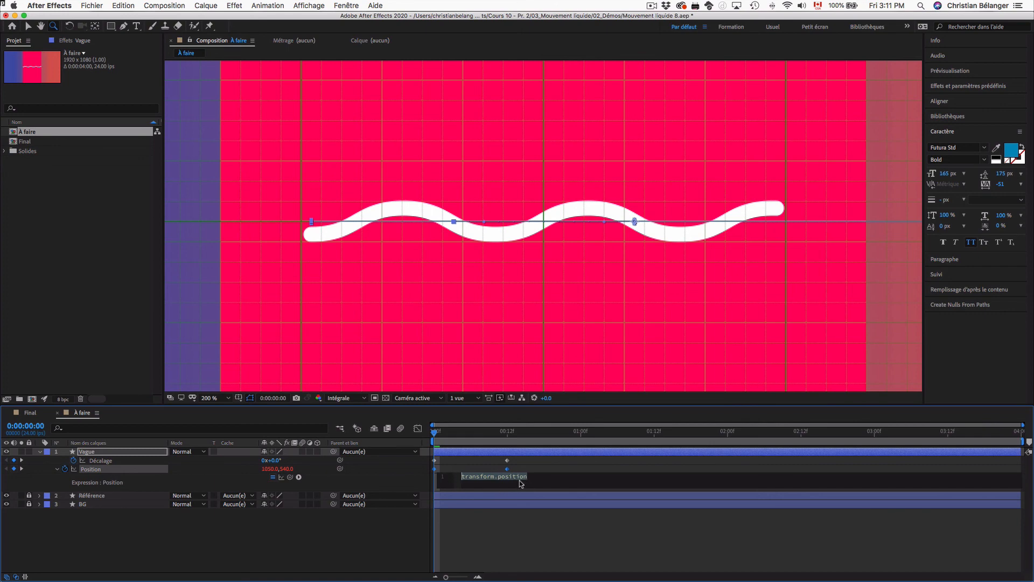
pyautogui.write('loop')
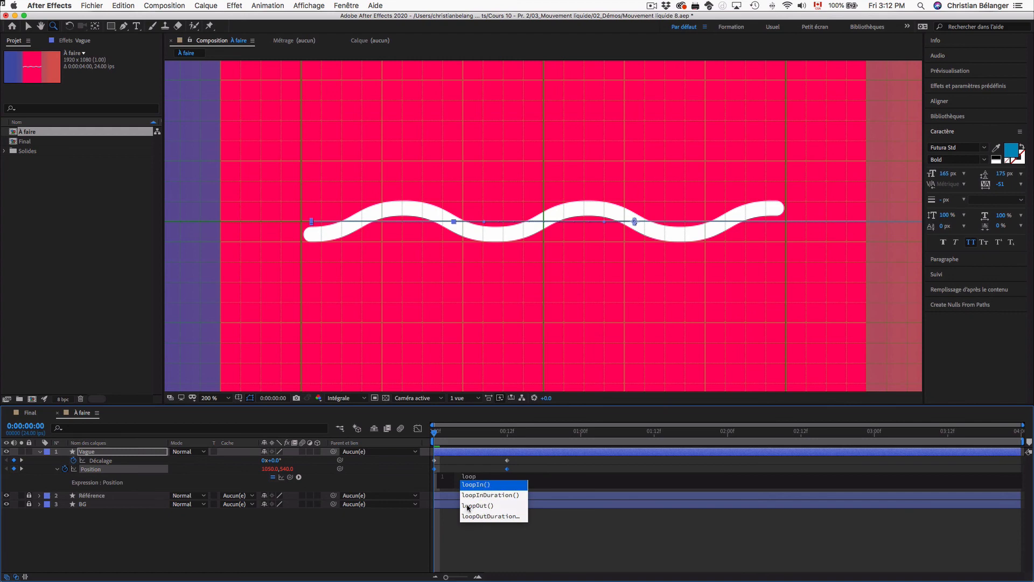
pyautogui.click(487, 506)
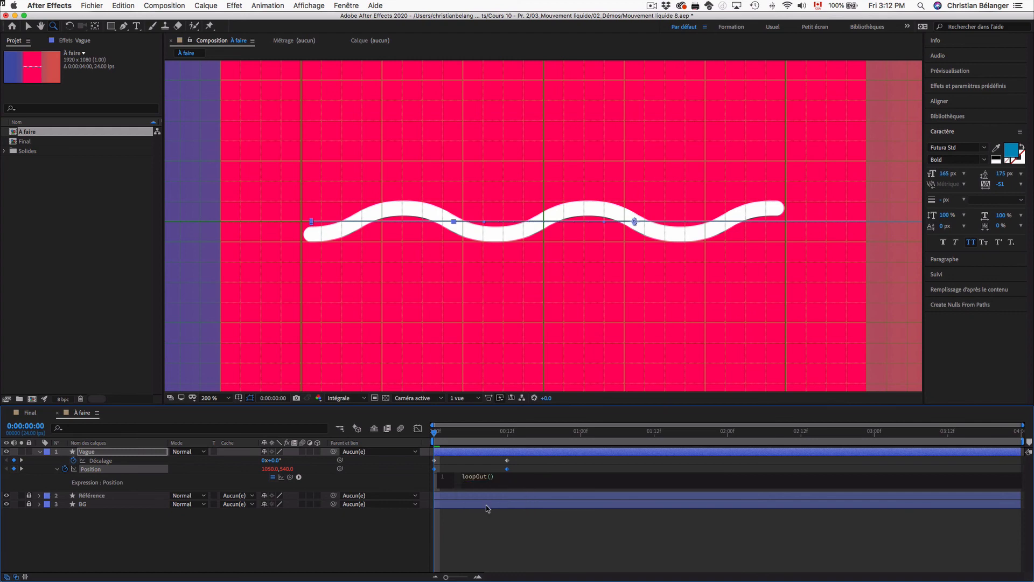
pyautogui.press('KP_Enter')
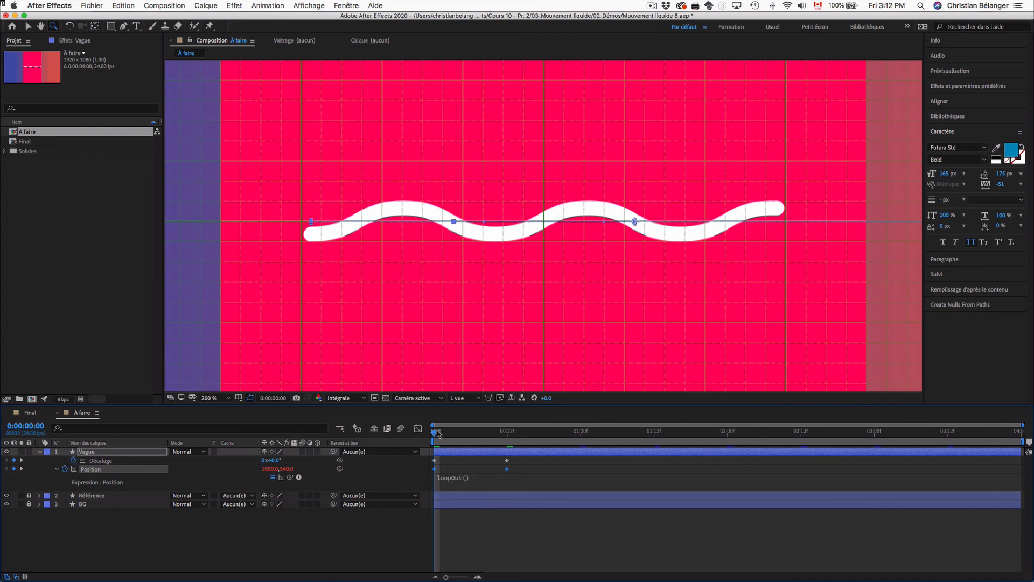
pyautogui.moveTo(439, 432); pyautogui.dragTo(380, 435)
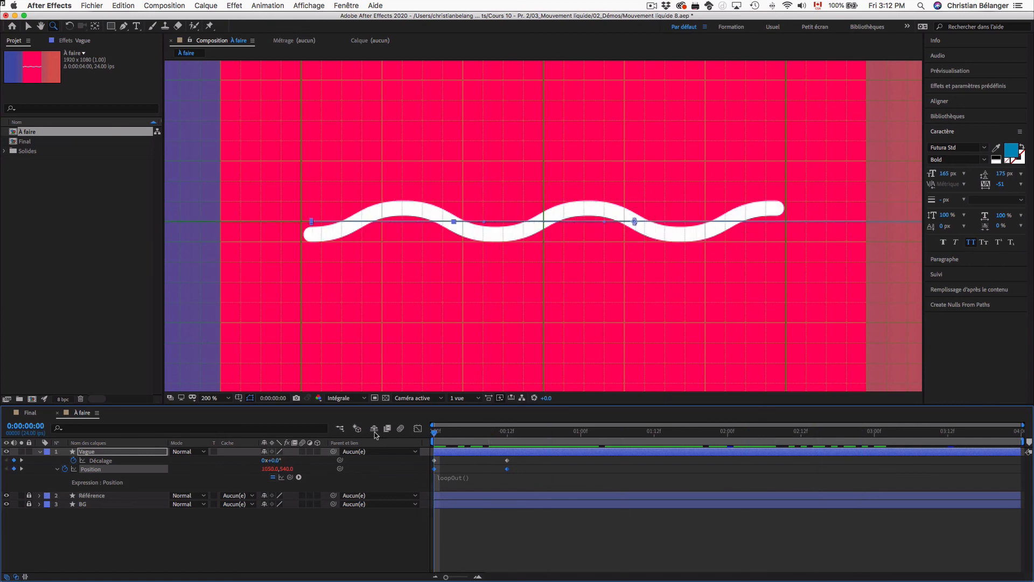
# Step: Add a loopOut() expression to the Vague layer's Décalage
pyautogui.keyDown('alt'); pyautogui.click(74, 460); pyautogui.keyUp('alt')
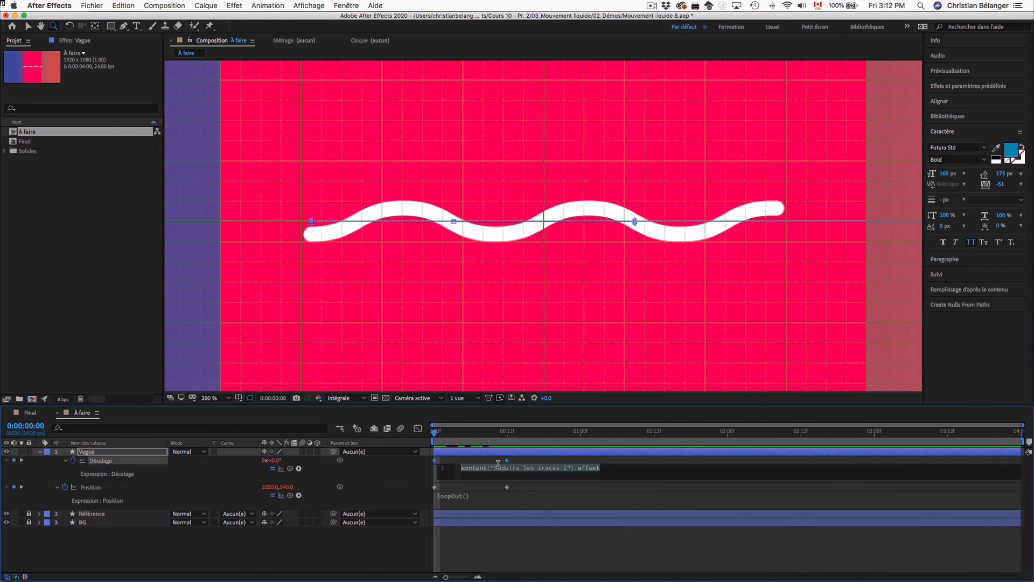
pyautogui.write('loop')
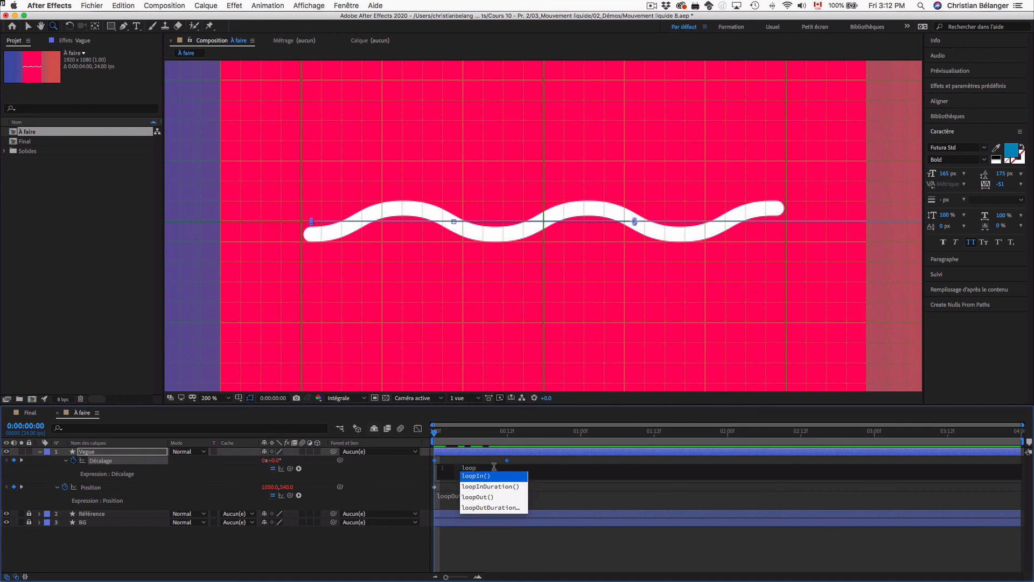
pyautogui.doubleClick(484, 497)
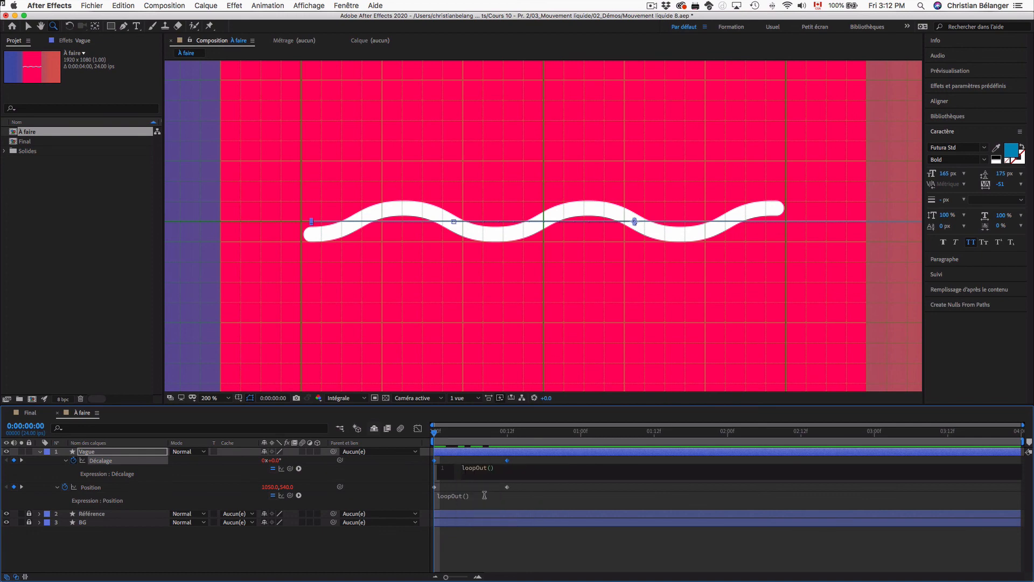
pyautogui.click(477, 528)
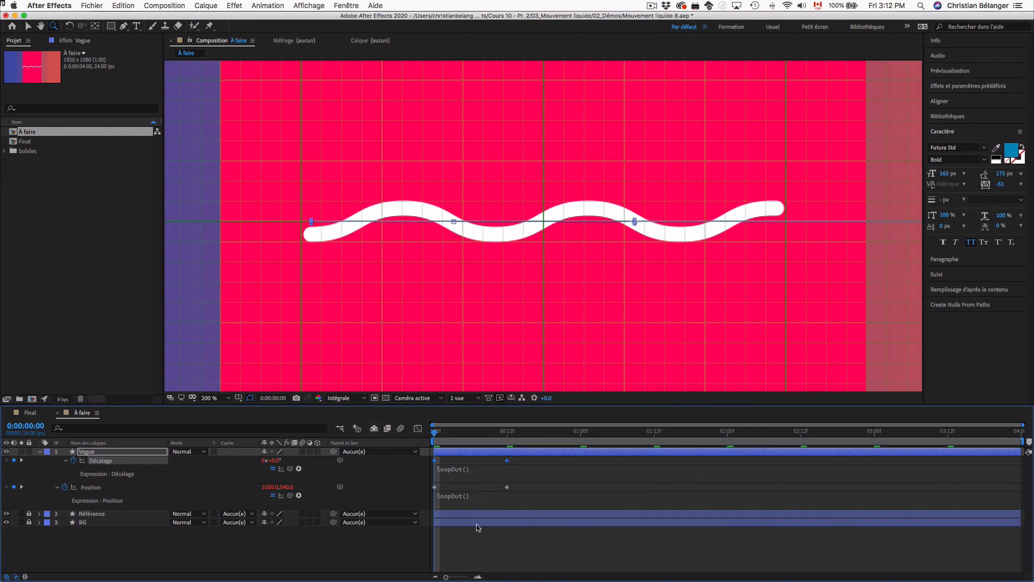
# Step: Play back the looping wave with the composition shown at 100 %
pyautogui.press(',')
pyautogui.press('super+apostrophe')
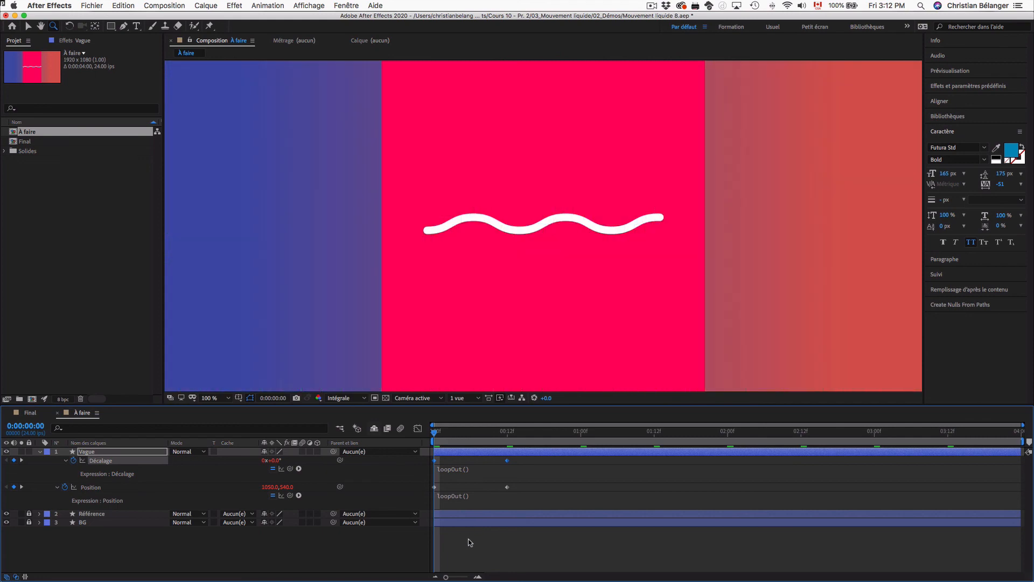
pyautogui.press('space')
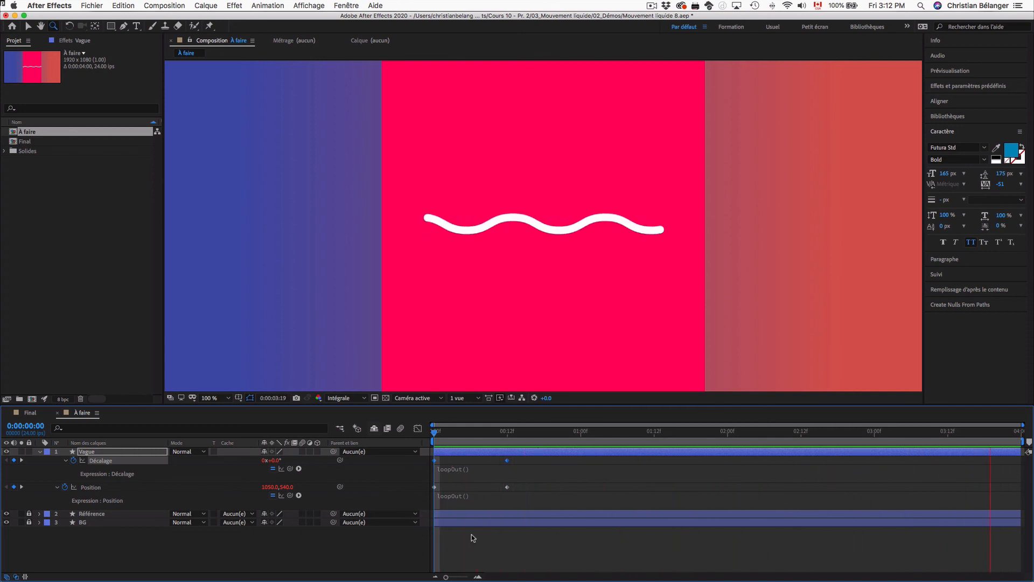
pyautogui.press('space')
# Step: Move the second Décalage and Position keyframes to 0:00:01:00 and preview the slower loop
pyautogui.moveTo(517, 459); pyautogui.dragTo(581, 488)
pyautogui.press('space')
pyautogui.press('space')
pyautogui.press('space')
pyautogui.press('space')
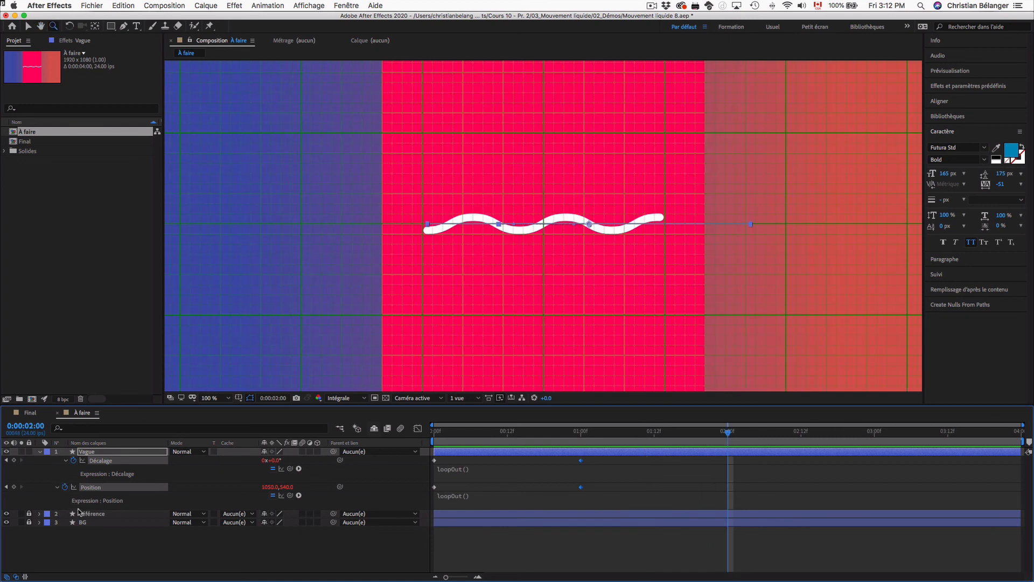
# Step: Unlock the Référence layer and delete it
pyautogui.click(28, 513)
pyautogui.click(84, 514)
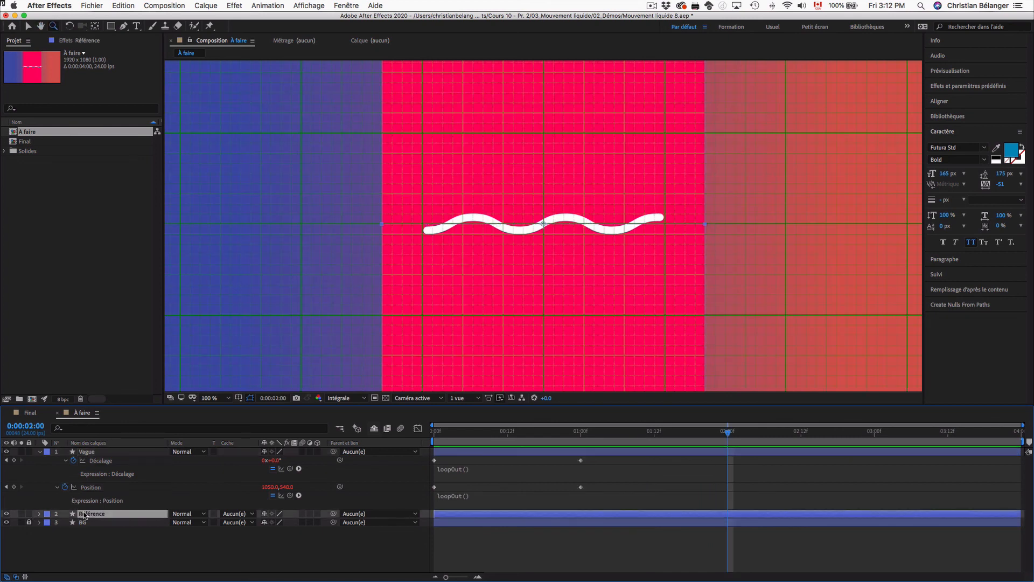
pyautogui.press('Delete')
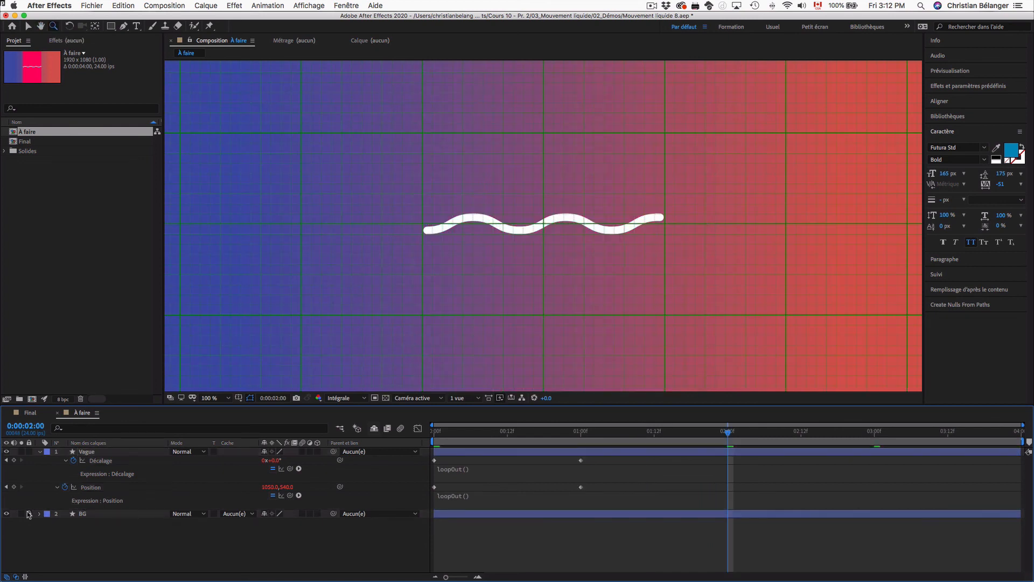
# Step: Collapse the Vague layer's properties, hide the composition grid, and play back the finished wave over the background
pyautogui.click(39, 453)
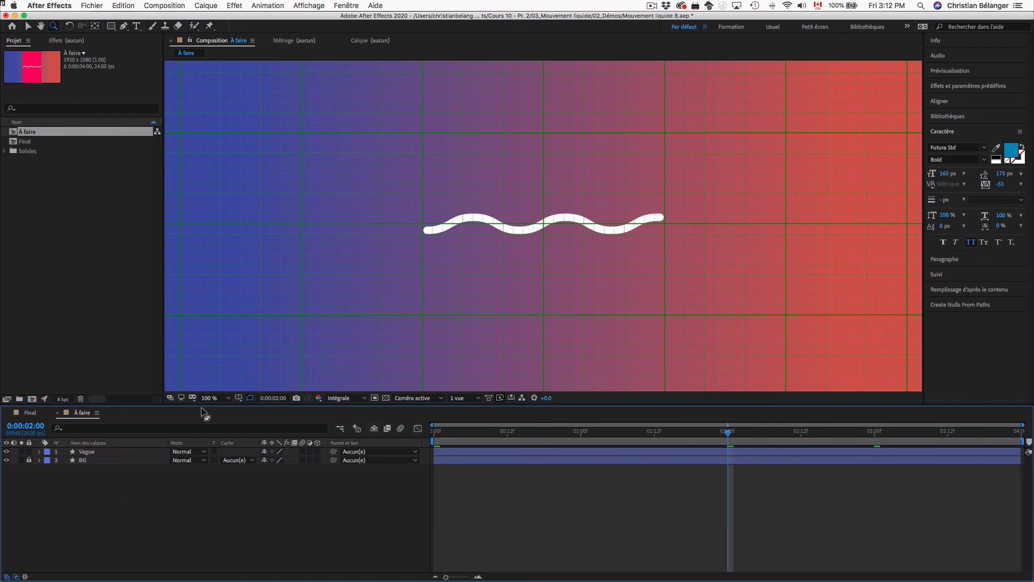
pyautogui.click(238, 397)
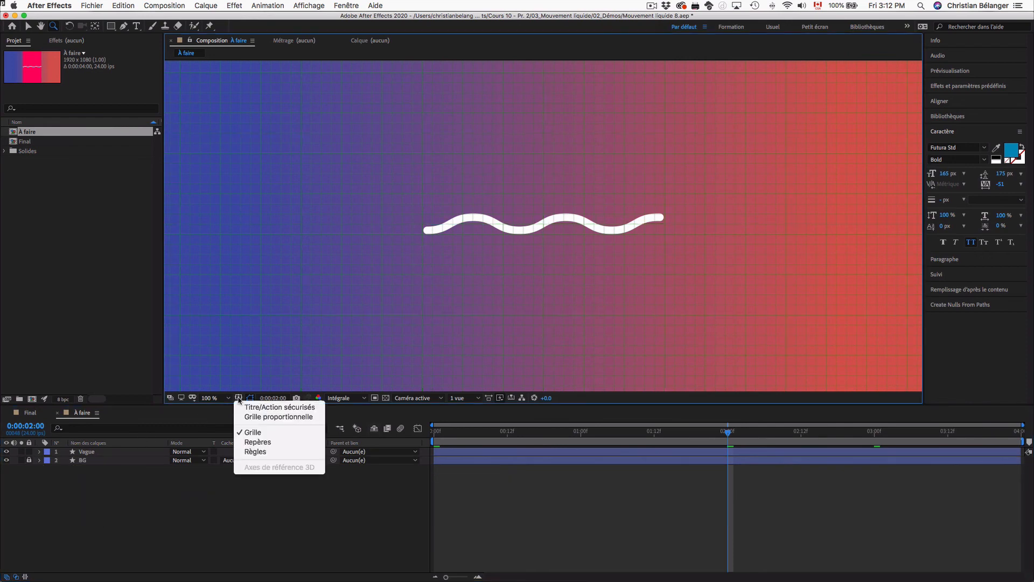
pyautogui.click(250, 432)
pyautogui.press('space')
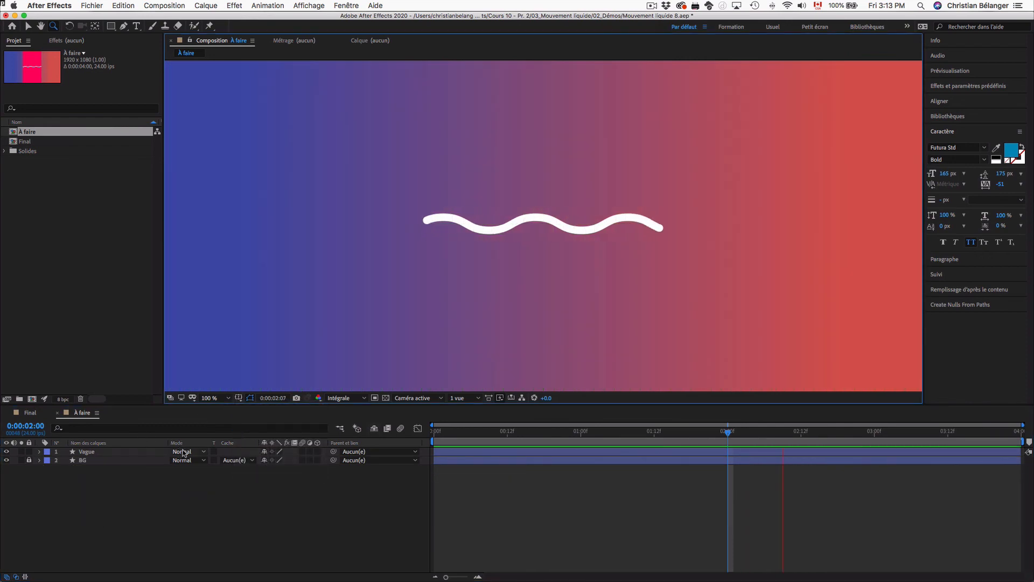